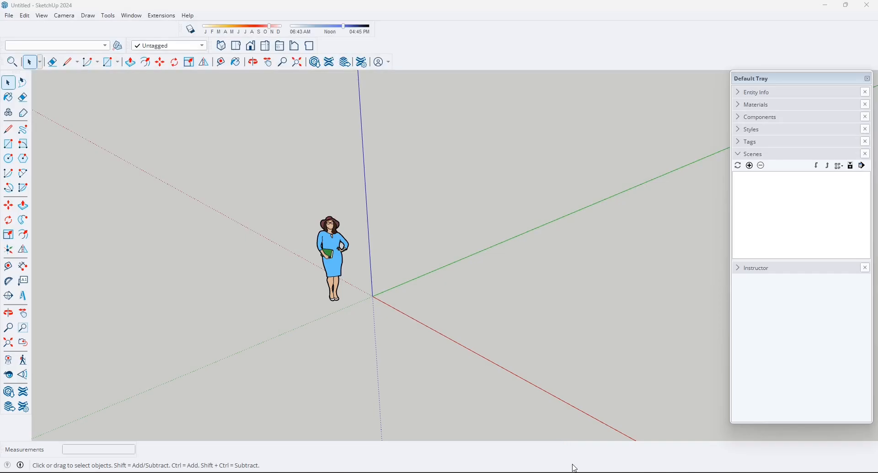
# Switch to AutoCAD and examine the overall room layout of the furnished ground floor plan.
pyautogui.moveTo(591, 472)
pyautogui.click(591, 434)
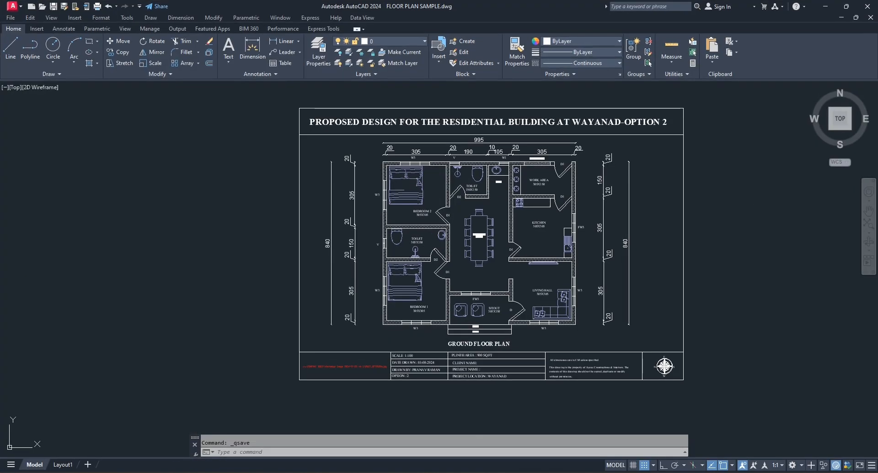
pyautogui.moveTo(374, 186); pyautogui.dragTo(249, 174, button='middle')
pyautogui.scroll(4, 265, 192)
pyautogui.scroll(-4, 286, 199)
pyautogui.scroll(6, 289, 160)
pyautogui.scroll(-4, 293, 183)
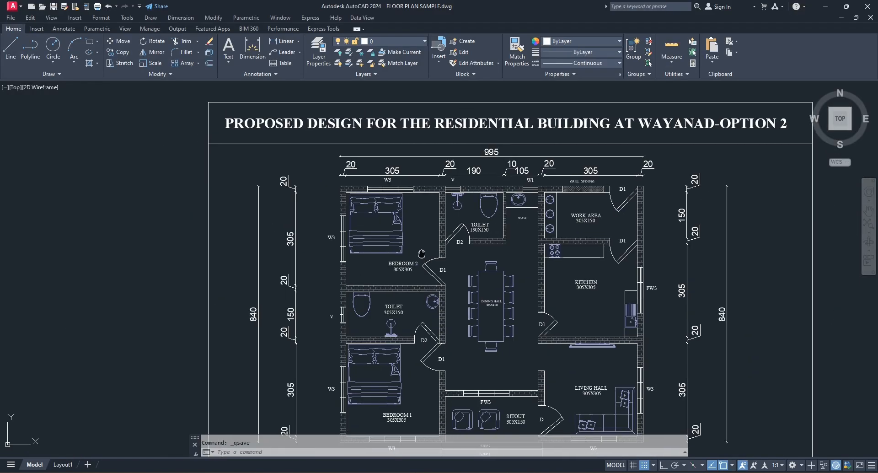
pyautogui.scroll(2, 299, 181)
pyautogui.scroll(-3, 299, 181)
pyautogui.scroll(1, 238, 178)
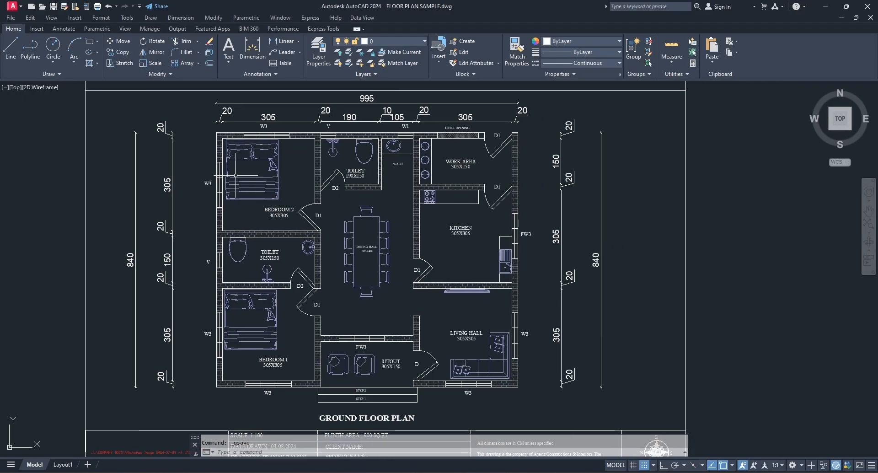
pyautogui.scroll(4, 320, 155)
pyautogui.scroll(-4, 320, 155)
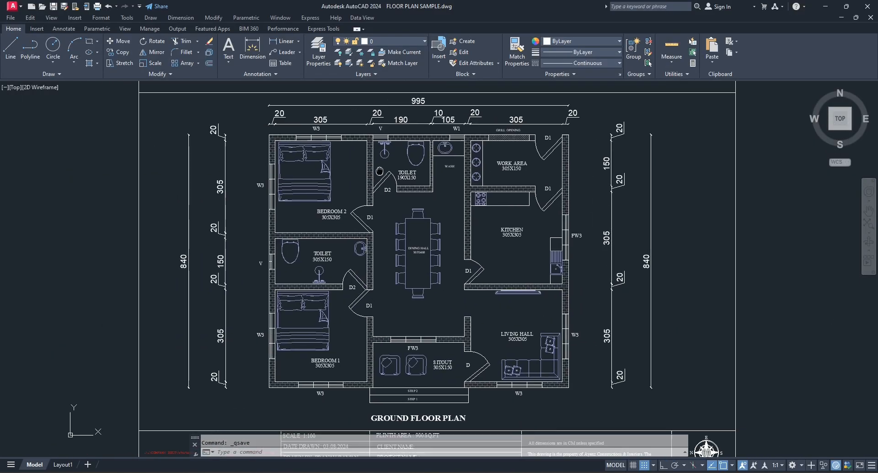
pyautogui.scroll(4, 373, 160)
pyautogui.scroll(-4, 373, 160)
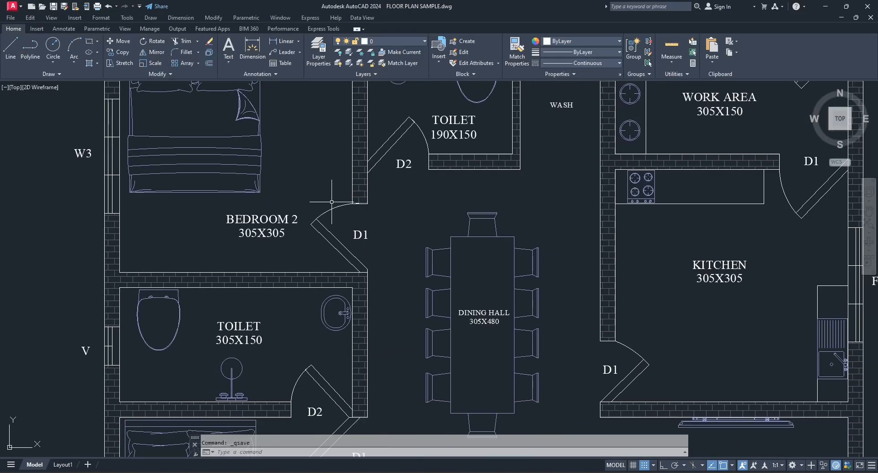
pyautogui.scroll(-1, 369, 311)
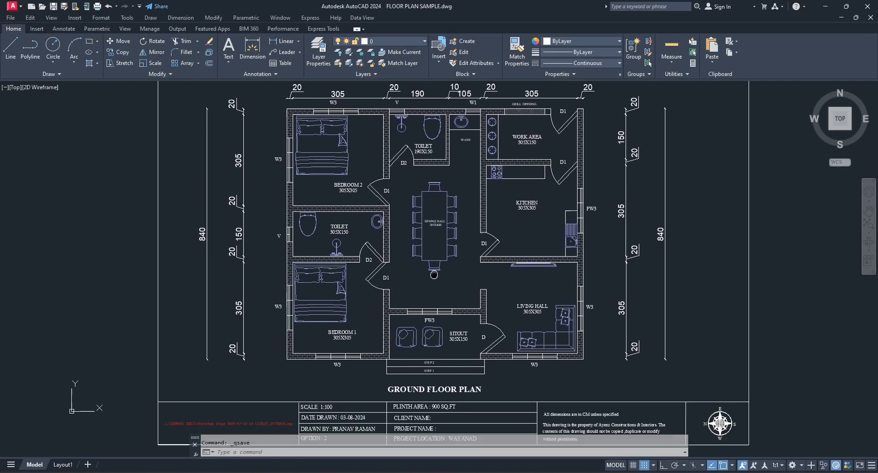
pyautogui.scroll(1, 385, 306)
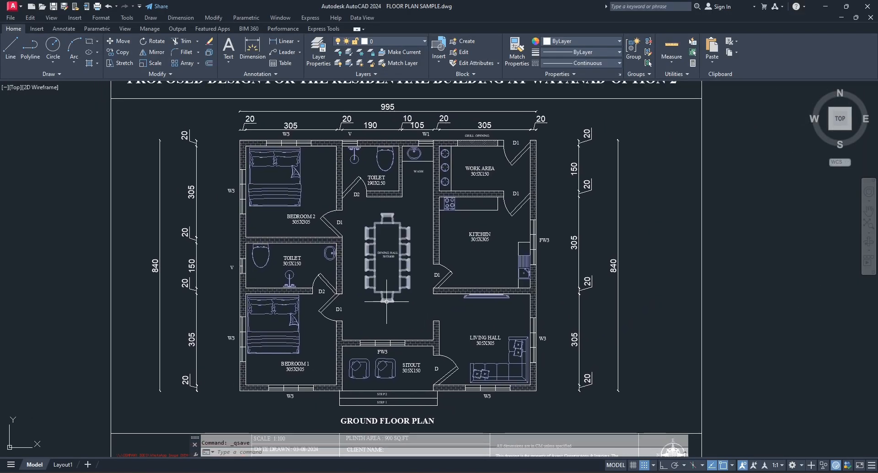
# Inspect the dining hall, bedrooms, toilets and sitout of the ground floor plan up close.
pyautogui.scroll(3, 381, 215)
pyautogui.moveTo(355, 277); pyautogui.dragTo(424, 240, button='middle')
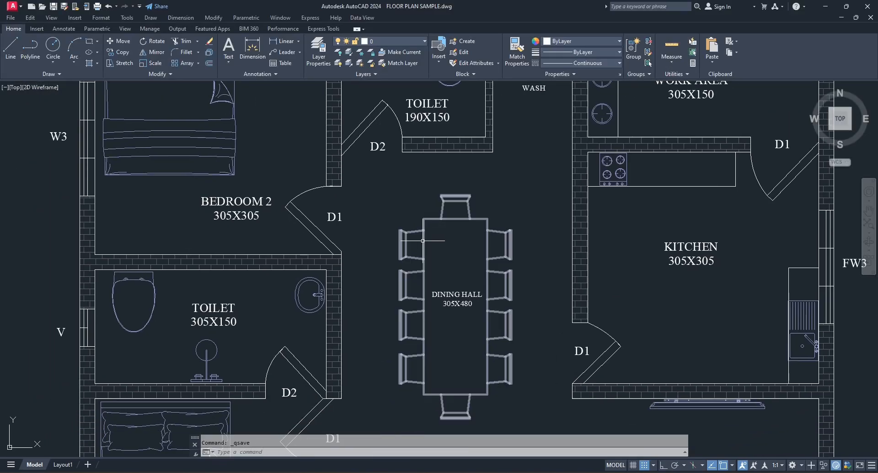
pyautogui.scroll(-2, 425, 240)
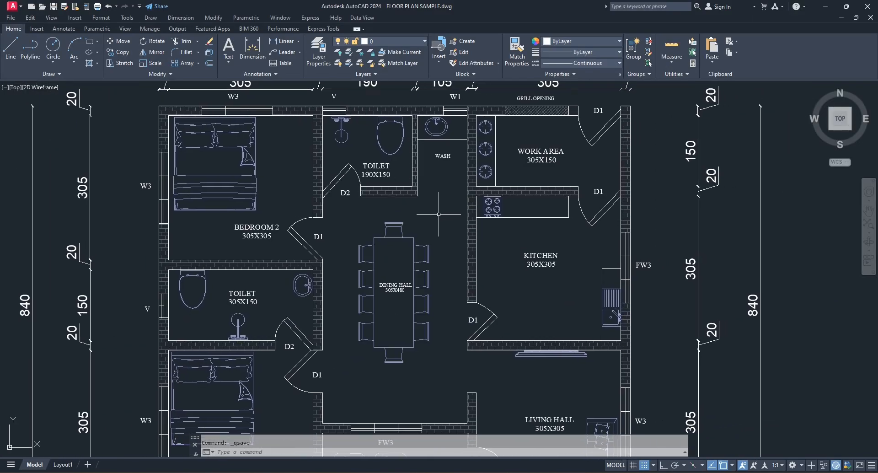
pyautogui.scroll(-1, 440, 217)
pyautogui.scroll(-1, 346, 291)
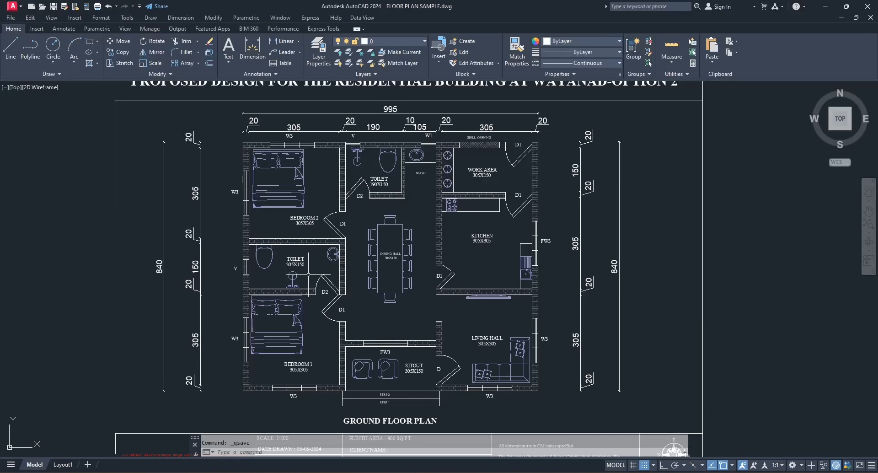
pyautogui.moveTo(339, 251)
pyautogui.mouseDown(button='middle')
pyautogui.moveTo(284, 261)
pyautogui.moveTo(347, 250)
pyautogui.mouseUp(button='middle')
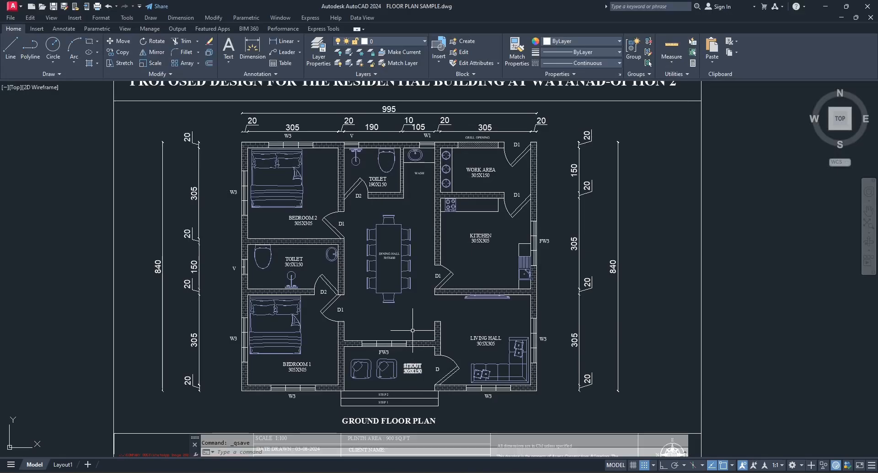
pyautogui.moveTo(265, 149); pyautogui.dragTo(266, 134, button='middle')
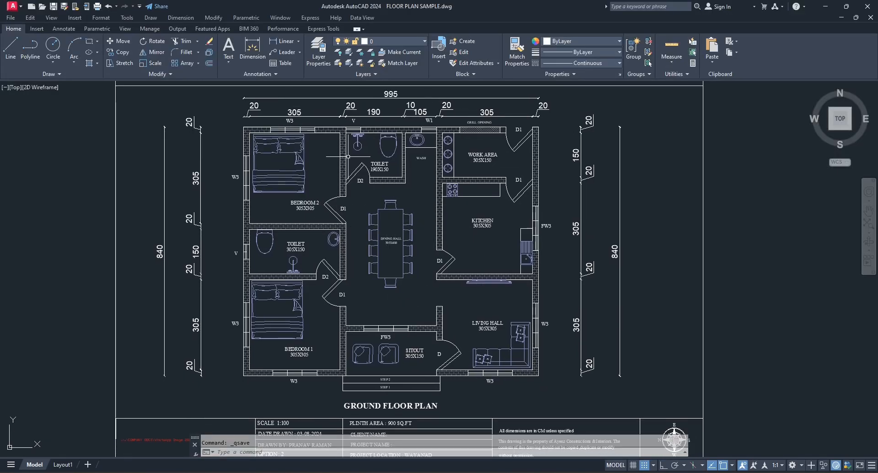
pyautogui.scroll(2, 439, 274)
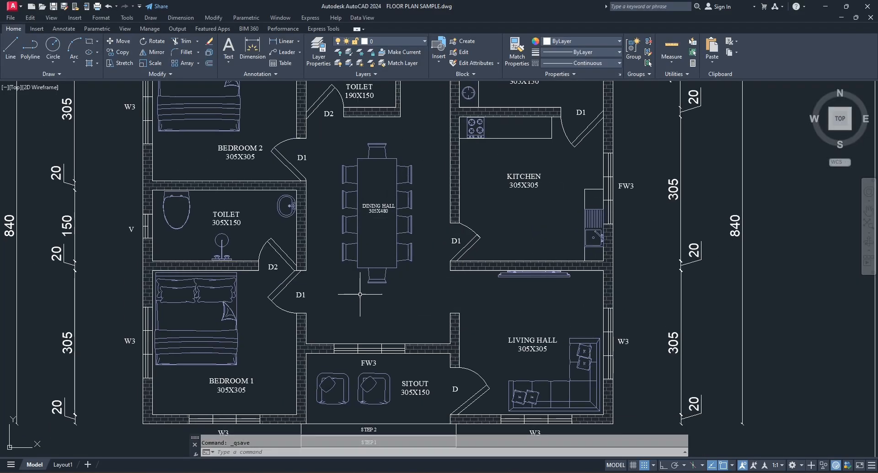
pyautogui.moveTo(361, 292)
pyautogui.mouseDown(button='middle')
pyautogui.moveTo(395, 318)
pyautogui.moveTo(372, 282)
pyautogui.mouseUp(button='middle')
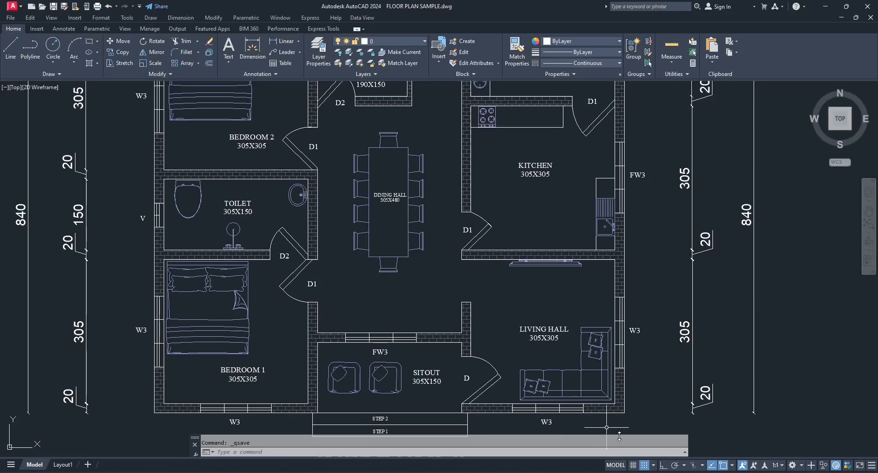
pyautogui.scroll(-4, 579, 261)
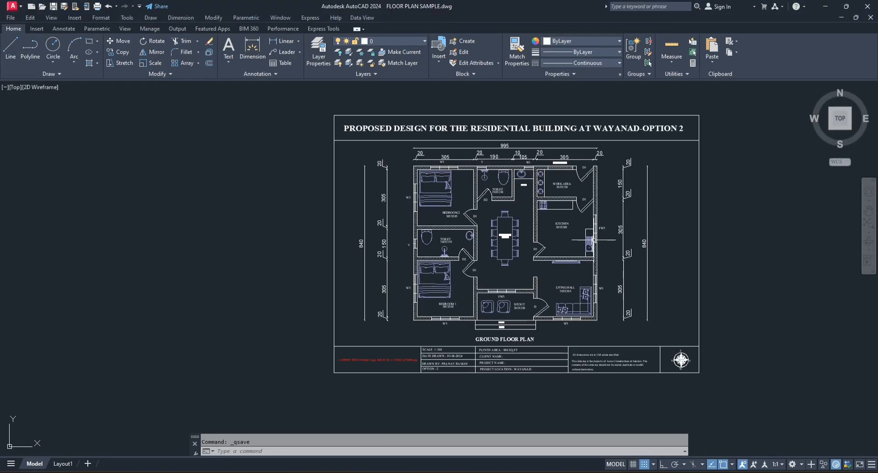
# Examine the plan's title, dimensions, wall hatching, furniture and the door and window labels.
pyautogui.scroll(4, 593, 239)
pyautogui.scroll(-3, 594, 249)
pyautogui.moveTo(577, 254); pyautogui.dragTo(527, 265, button='middle')
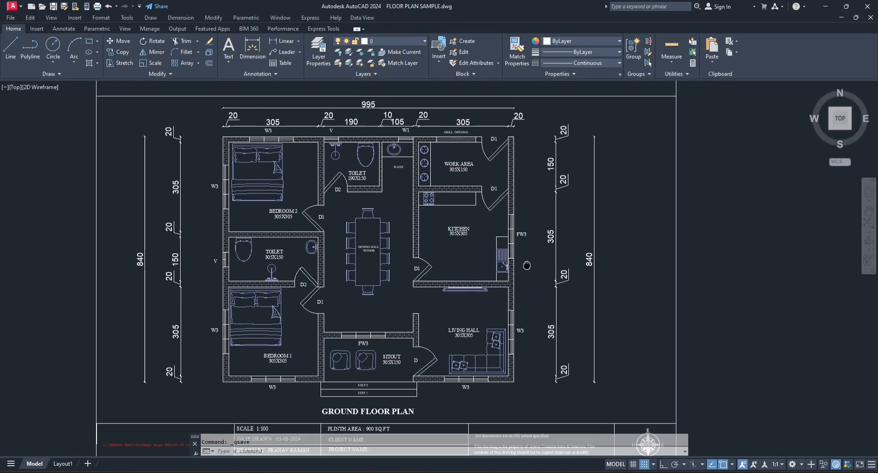
pyautogui.moveTo(374, 194); pyautogui.dragTo(401, 196, button='middle')
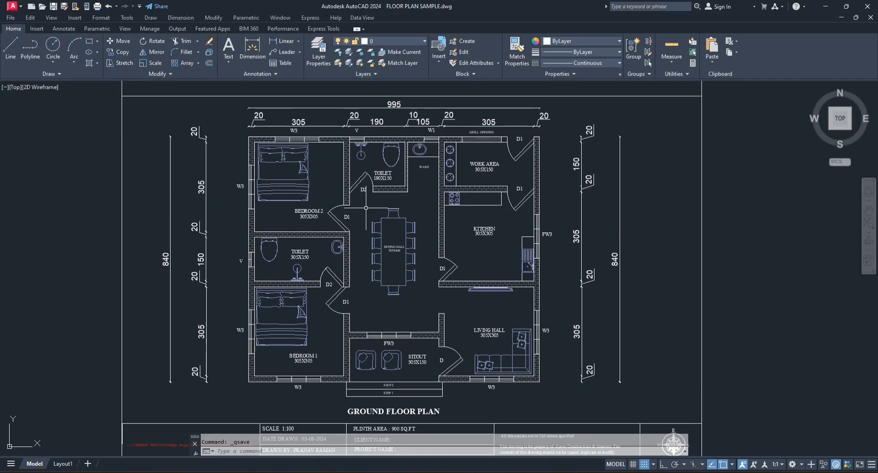
pyautogui.scroll(-2, 365, 208)
pyautogui.scroll(5, 348, 142)
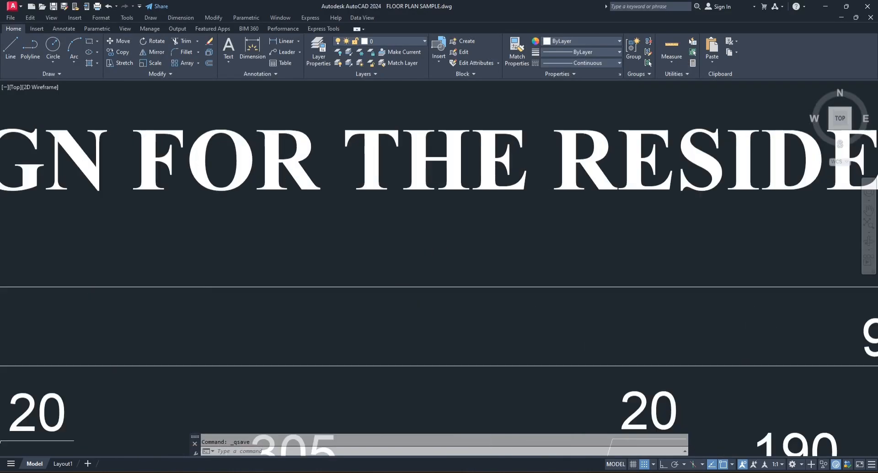
pyautogui.scroll(-6, 256, 174)
pyautogui.moveTo(240, 173)
pyautogui.mouseDown(button='middle')
pyautogui.moveTo(266, 138)
pyautogui.moveTo(284, 132)
pyautogui.mouseUp(button='middle')
pyautogui.scroll(2, 350, 161)
pyautogui.moveTo(362, 214); pyautogui.dragTo(388, 169, button='middle')
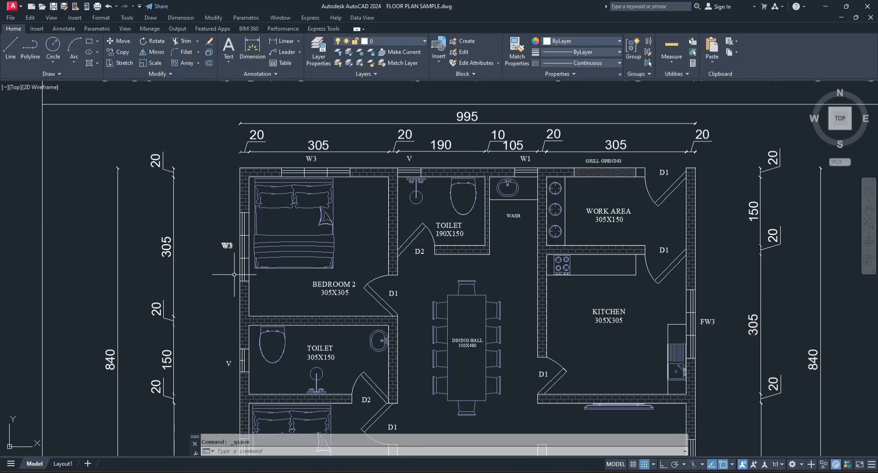
pyautogui.moveTo(234, 275); pyautogui.dragTo(234, 231, button='middle')
pyautogui.moveTo(340, 237); pyautogui.dragTo(280, 238, button='middle')
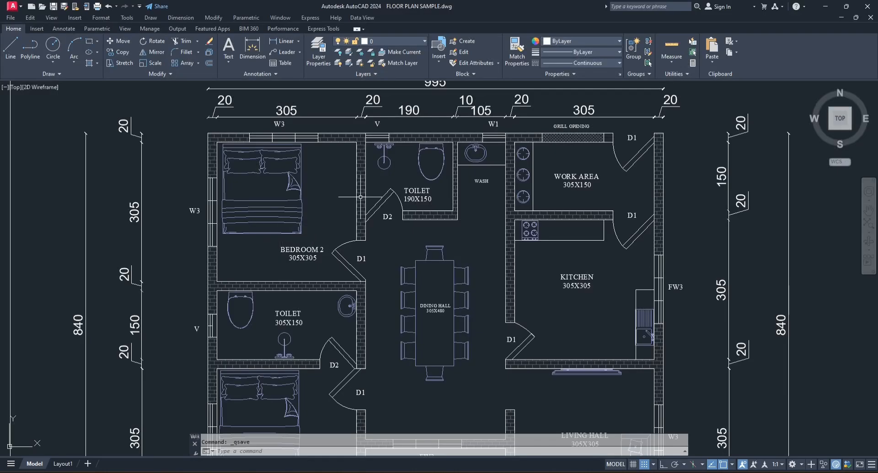
pyautogui.scroll(-5, 280, 239)
pyautogui.scroll(6, 409, 179)
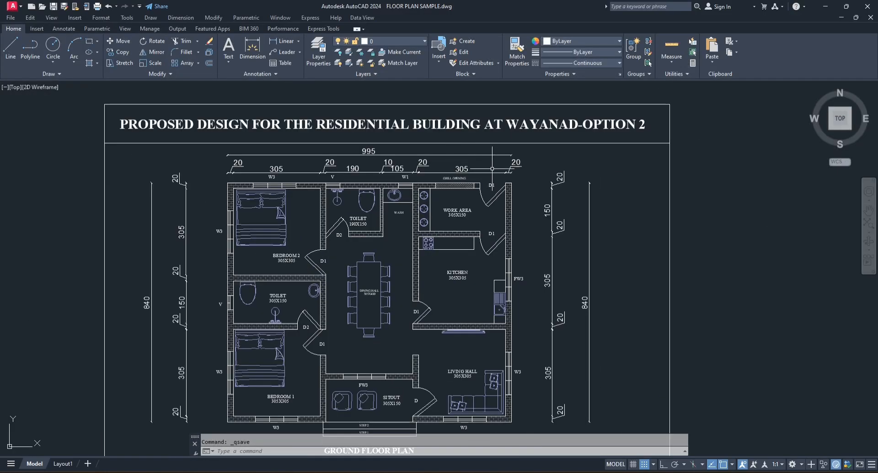
pyautogui.scroll(-2, 397, 182)
pyautogui.scroll(1, 390, 211)
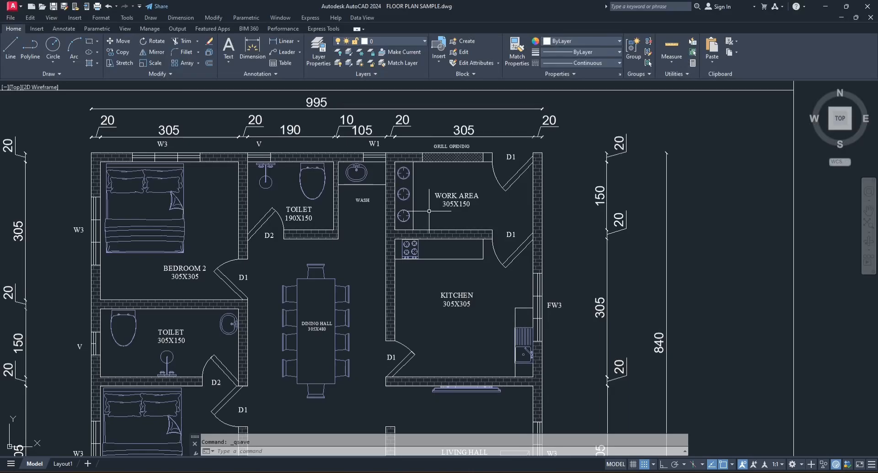
pyautogui.scroll(-2, 412, 201)
pyautogui.scroll(5, 300, 161)
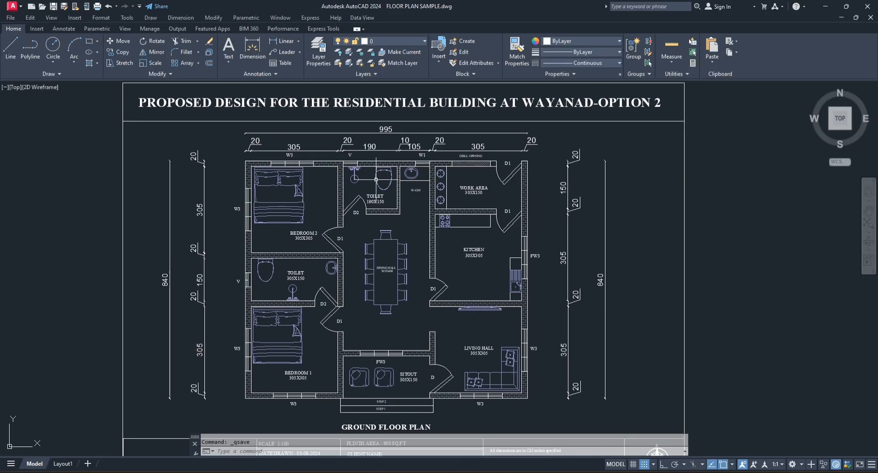
pyautogui.scroll(-6, 300, 161)
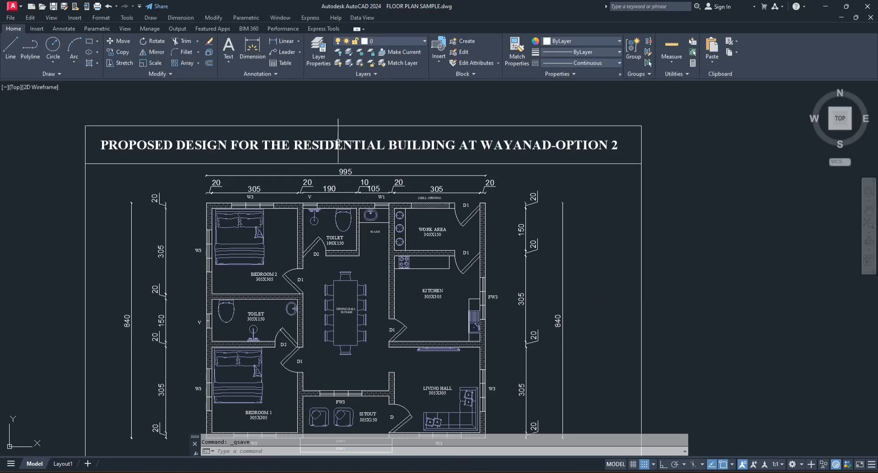
pyautogui.moveTo(336, 230)
pyautogui.mouseDown(button='middle')
pyautogui.moveTo(368, 204)
pyautogui.moveTo(405, 205)
pyautogui.mouseUp(button='middle')
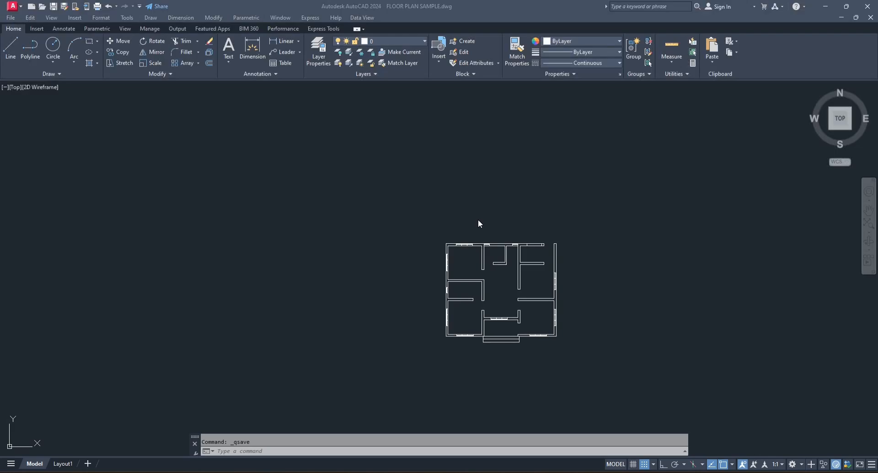
# Examine the simplified floor plan, checking its walls, door openings, windows and entrance steps.
pyautogui.click(576, 315)
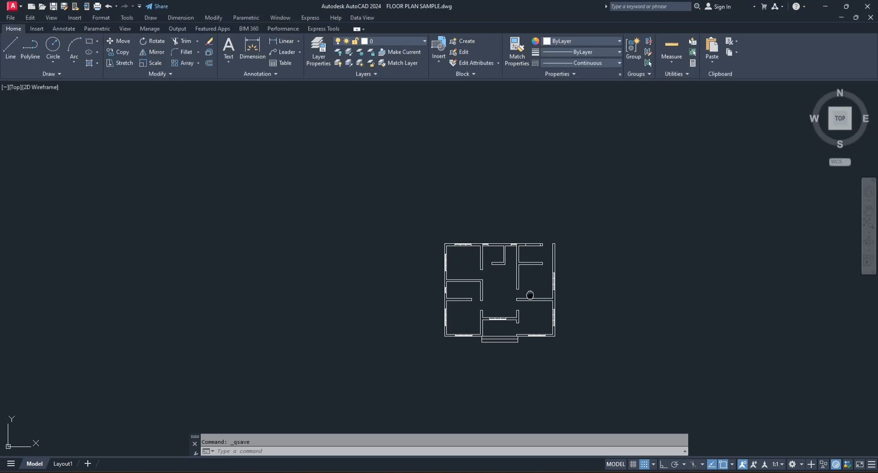
pyautogui.moveTo(469, 270); pyautogui.dragTo(402, 279, button='middle')
pyautogui.scroll(4, 403, 279)
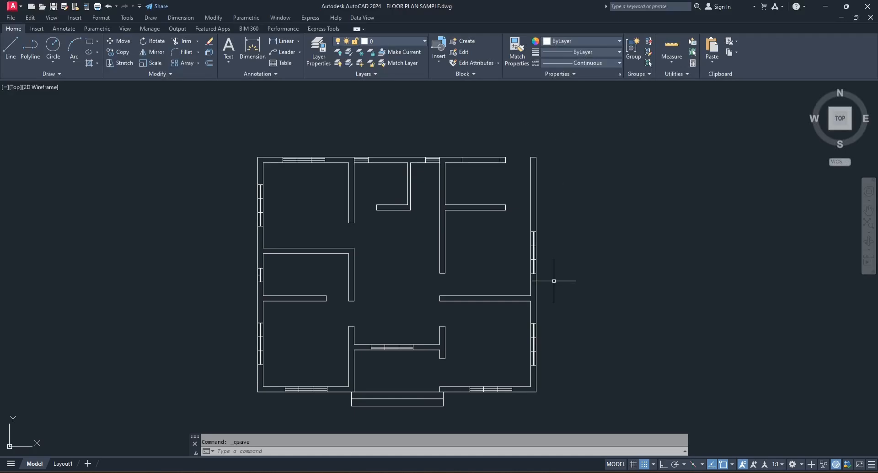
pyautogui.moveTo(534, 360); pyautogui.dragTo(526, 330, button='middle')
pyautogui.scroll(-2, 288, 306)
pyautogui.scroll(5, 288, 306)
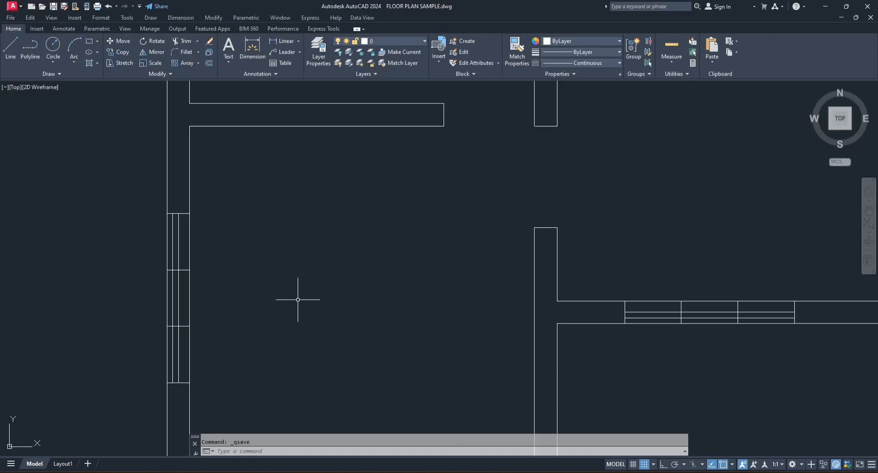
pyautogui.moveTo(349, 248); pyautogui.dragTo(306, 349, button='middle')
pyautogui.scroll(-2, 323, 267)
pyautogui.scroll(-2, 210, 273)
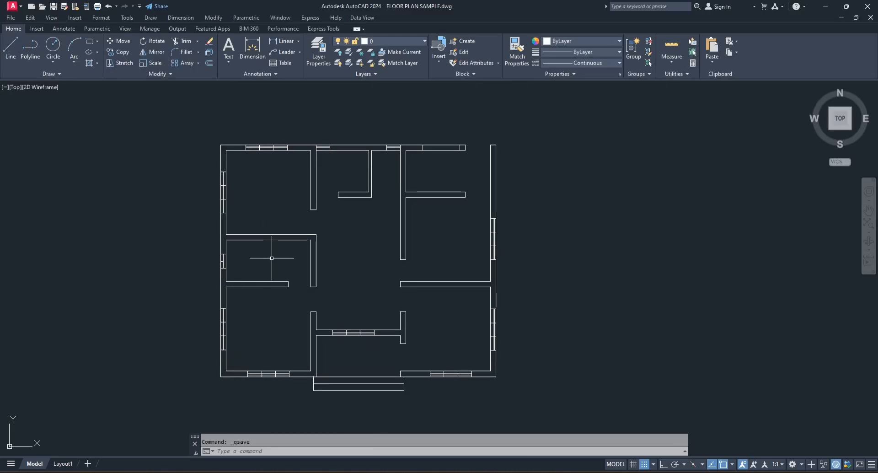
pyautogui.scroll(-2, 363, 251)
pyautogui.moveTo(362, 251); pyautogui.dragTo(320, 262, button='middle')
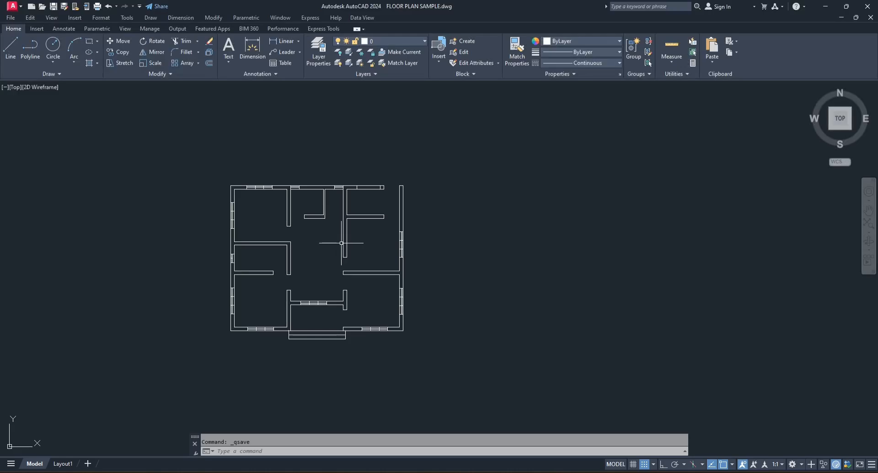
pyautogui.moveTo(327, 292); pyautogui.dragTo(405, 292, button='middle')
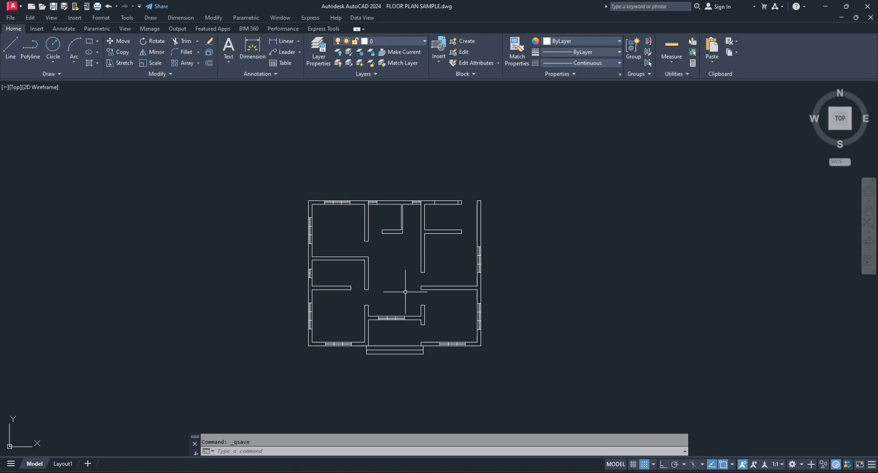
pyautogui.moveTo(357, 262); pyautogui.dragTo(310, 242, button='middle')
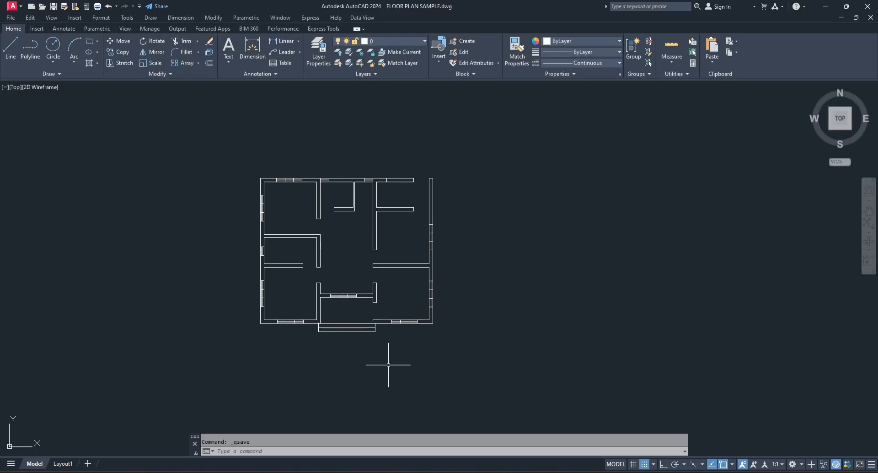
pyautogui.moveTo(451, 330)
pyautogui.mouseDown(button='middle')
pyautogui.moveTo(432, 325)
pyautogui.moveTo(471, 341)
pyautogui.mouseUp(button='middle')
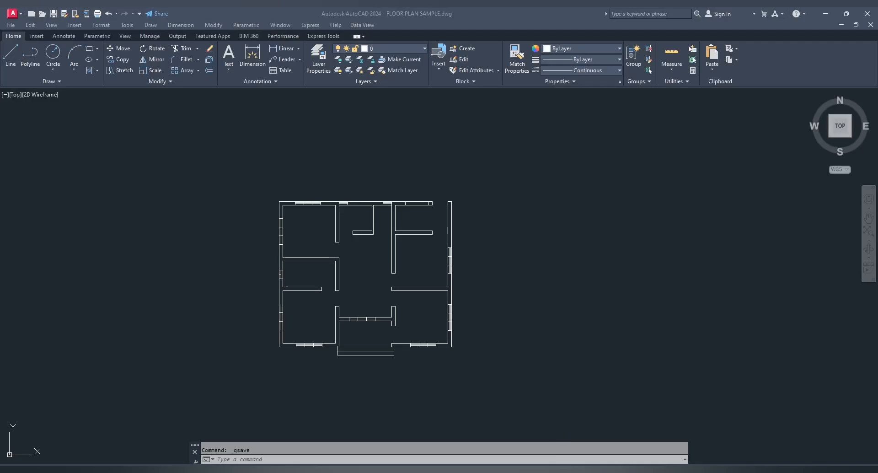
# Switch to SketchUp and create a new model from the Architectural Centimeters template.
pyautogui.moveTo(580, 468)
pyautogui.click(502, 418)
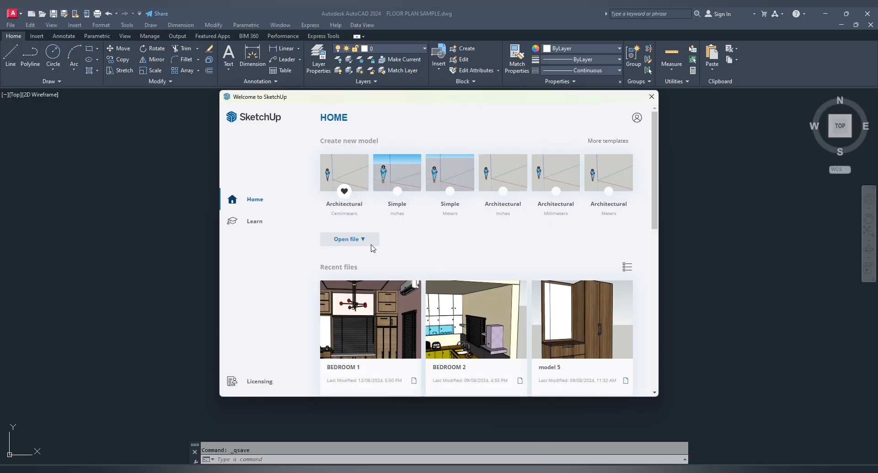
pyautogui.click(355, 173)
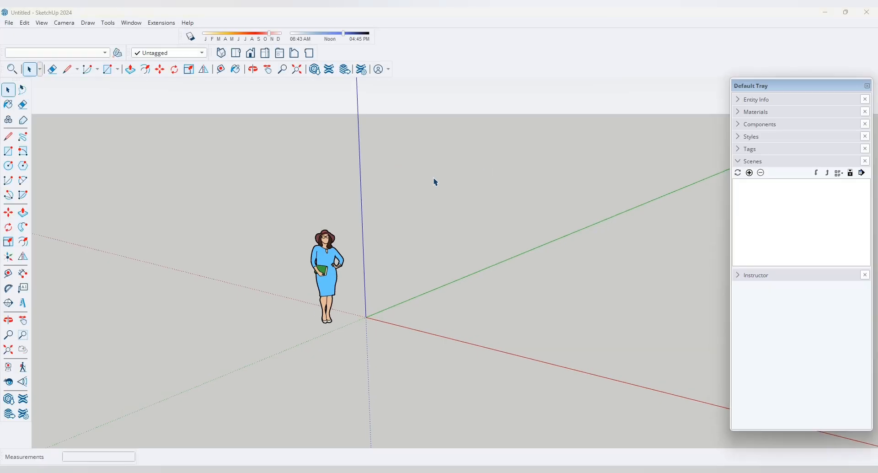
# Import the FLOOR PLAN SAMPLE drawing from the Desktop into the model and dismiss the import results.
pyautogui.scroll(-1, 532, 195)
pyautogui.moveTo(532, 196)
pyautogui.mouseDown(button='middle')
pyautogui.moveTo(342, 216)
pyautogui.moveTo(523, 201)
pyautogui.mouseUp(button='middle')
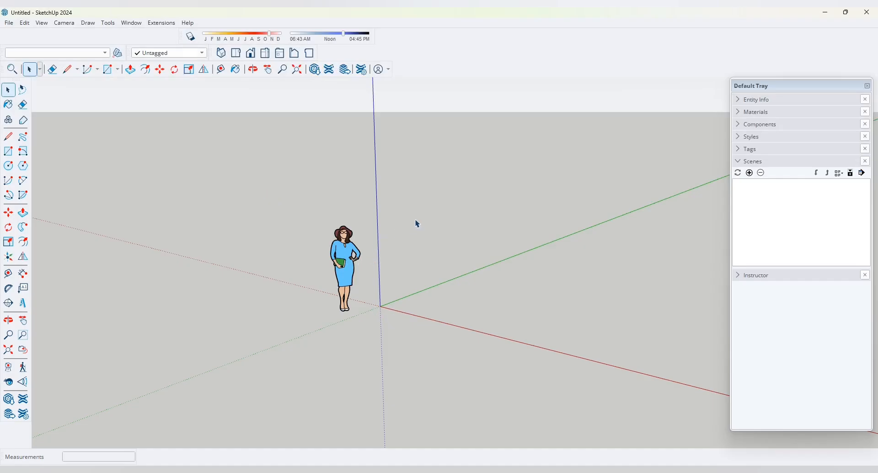
pyautogui.moveTo(208, 193); pyautogui.dragTo(238, 210, button='middle')
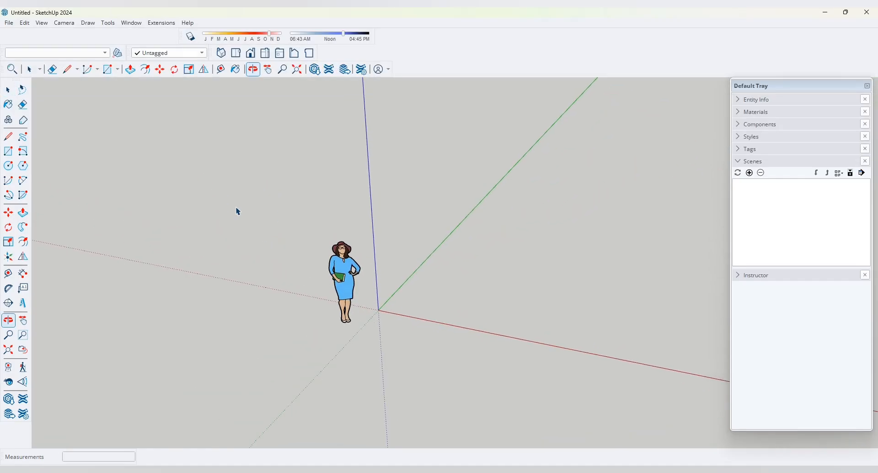
pyautogui.click(9, 23)
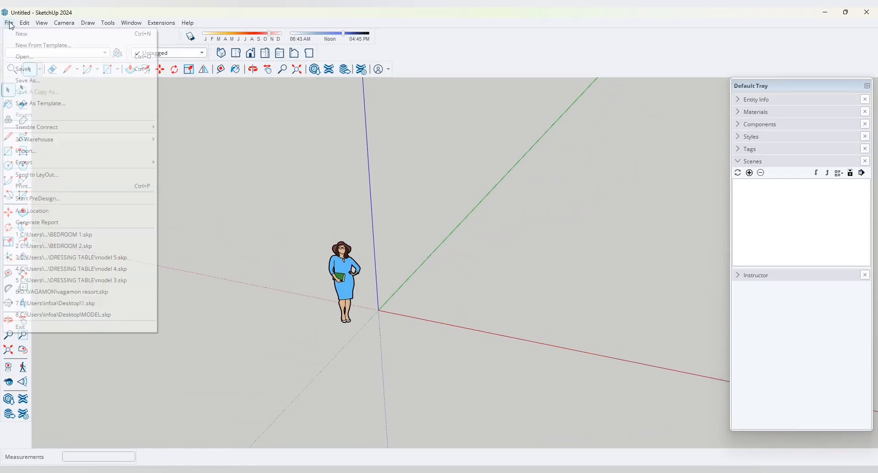
pyautogui.click(50, 150)
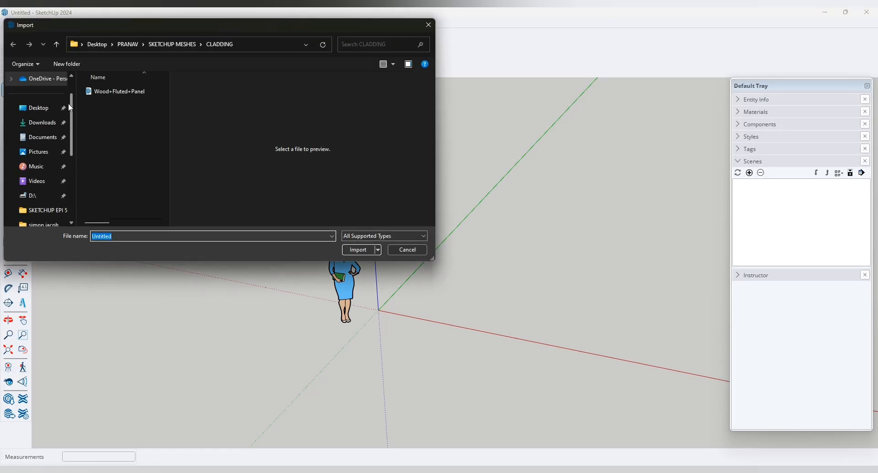
pyautogui.click(40, 109)
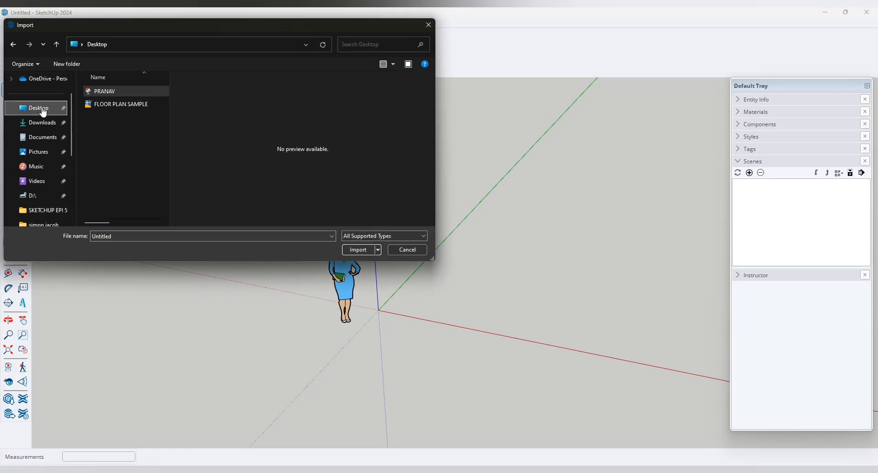
pyautogui.doubleClick(109, 105)
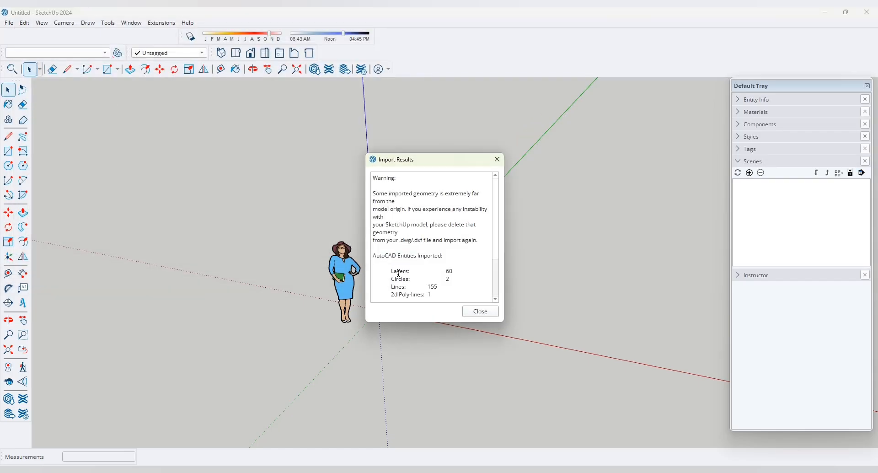
pyautogui.click(481, 312)
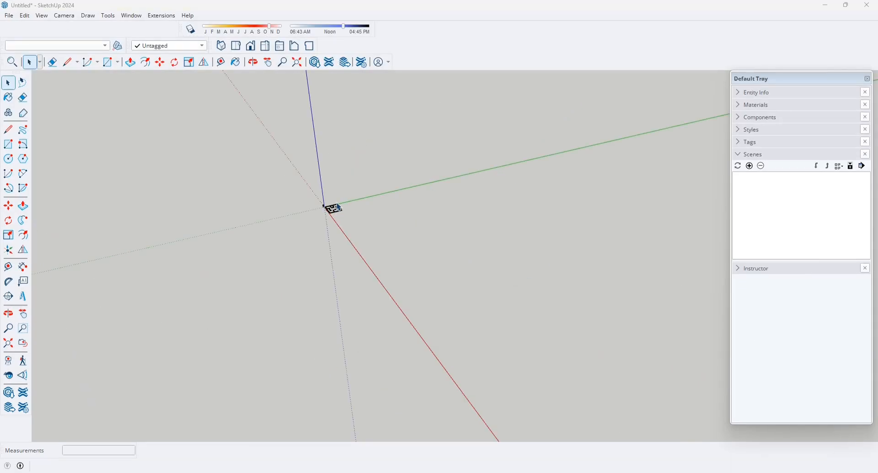
# Delete the default human scale figure standing beside the imported floor plan.
pyautogui.scroll(8, 324, 210)
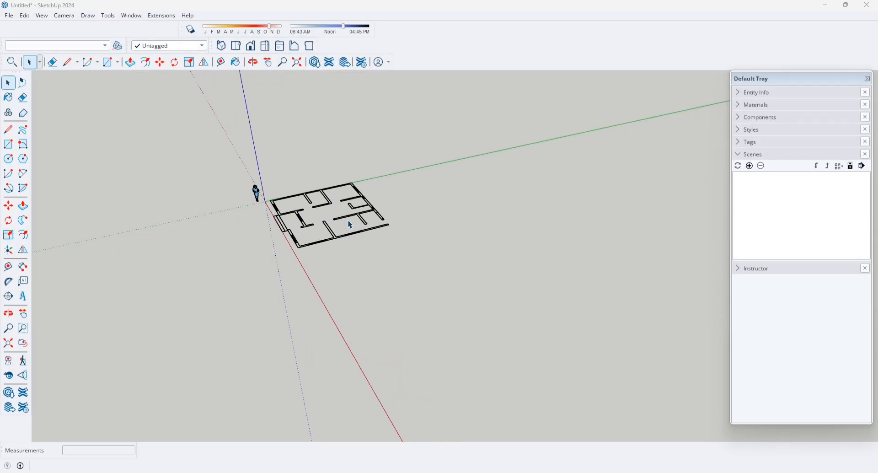
pyautogui.scroll(4, 319, 212)
pyautogui.scroll(-3, 295, 202)
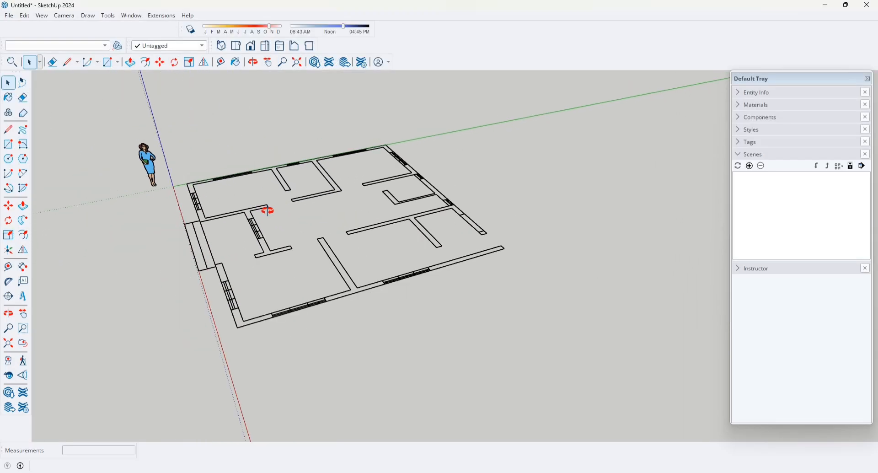
pyautogui.moveTo(267, 209); pyautogui.dragTo(352, 222, button='middle')
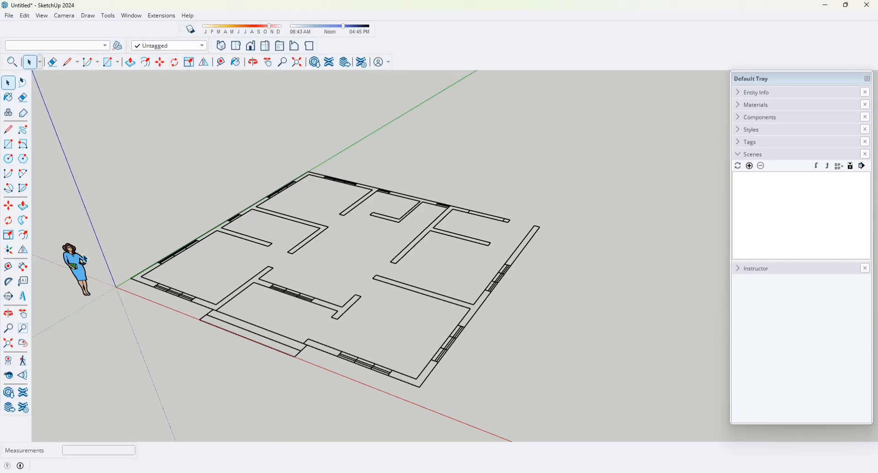
pyautogui.moveTo(85, 258); pyautogui.dragTo(59, 336)
pyautogui.press('Delete')
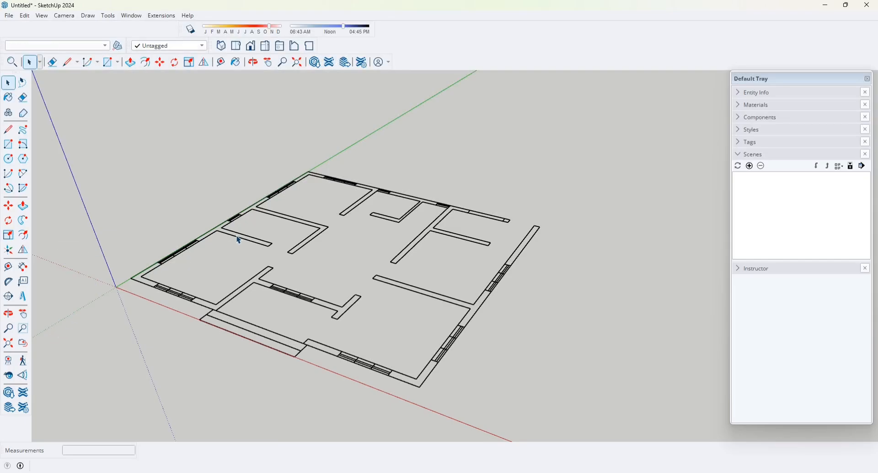
# Measure across the wall with the Tape Measure, starting from the front room's inner corner beside the entrance steps.
pyautogui.moveTo(216, 232); pyautogui.dragTo(523, 304, button='middle')
pyautogui.press('t')
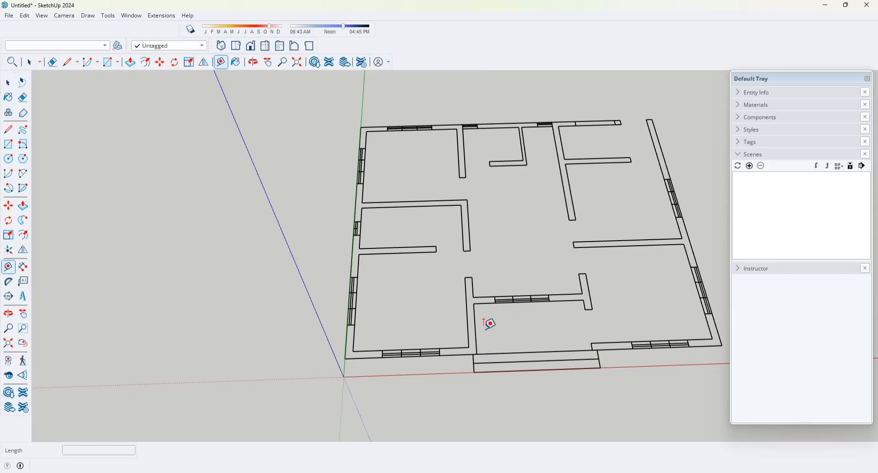
pyautogui.scroll(10, 471, 346)
pyautogui.scroll(-5, 487, 320)
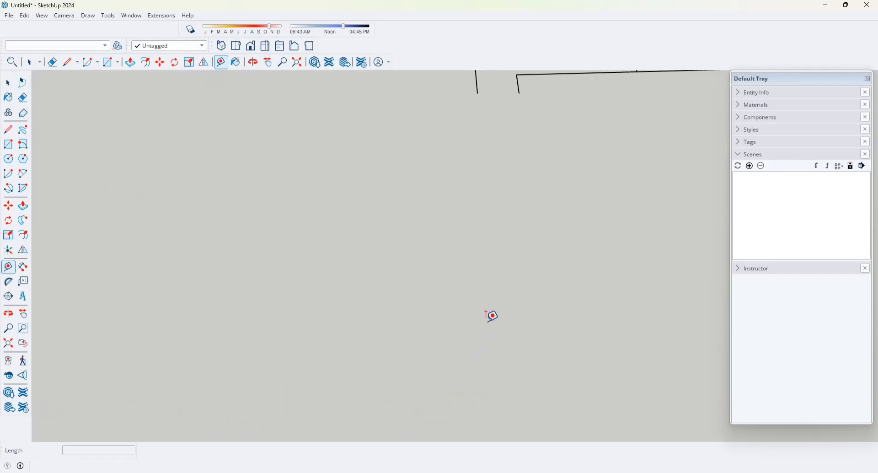
pyautogui.click(493, 315)
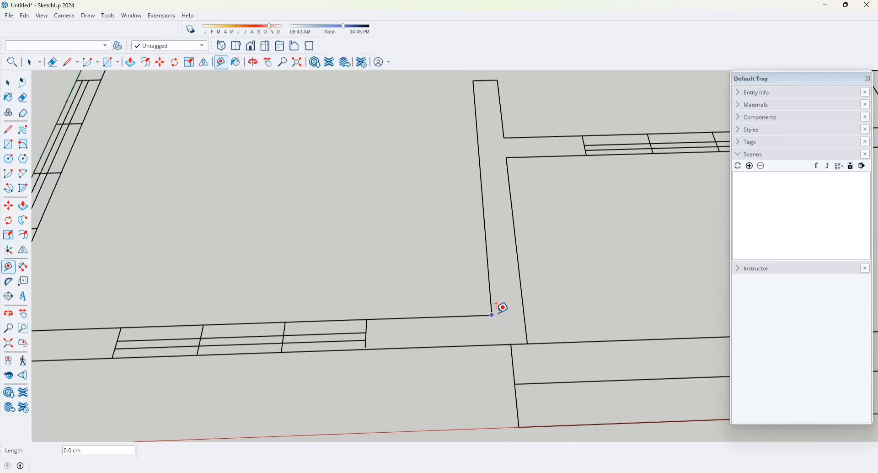
pyautogui.click(524, 314)
pyautogui.scroll(-2, 413, 310)
pyautogui.moveTo(411, 309); pyautogui.dragTo(204, 290, button='middle')
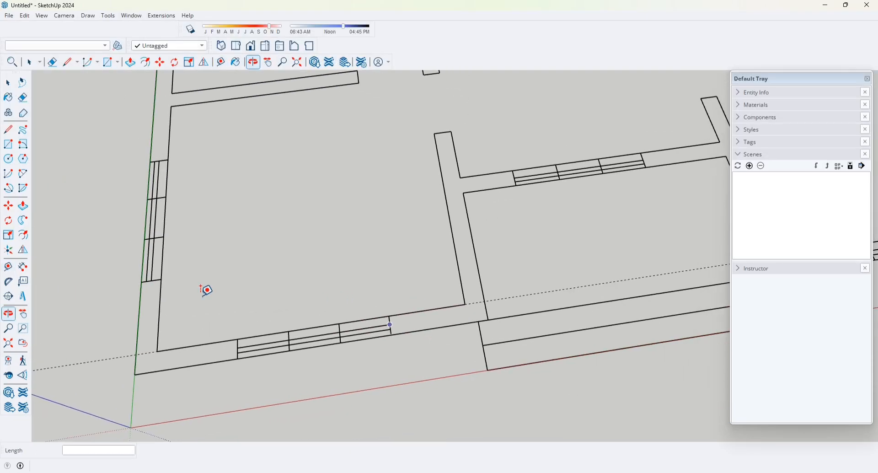
# Measure the thickness of the windowed wall behind the sitout at its junction with the front room's partition.
pyautogui.scroll(1, 482, 195)
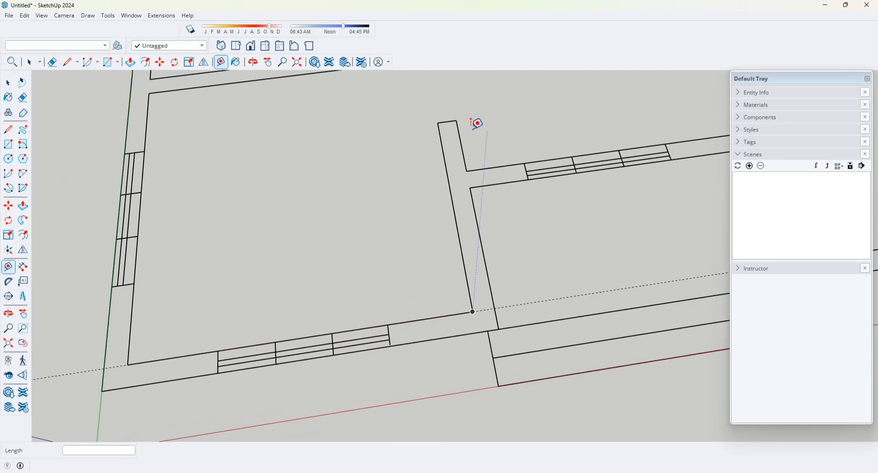
pyautogui.click(467, 173)
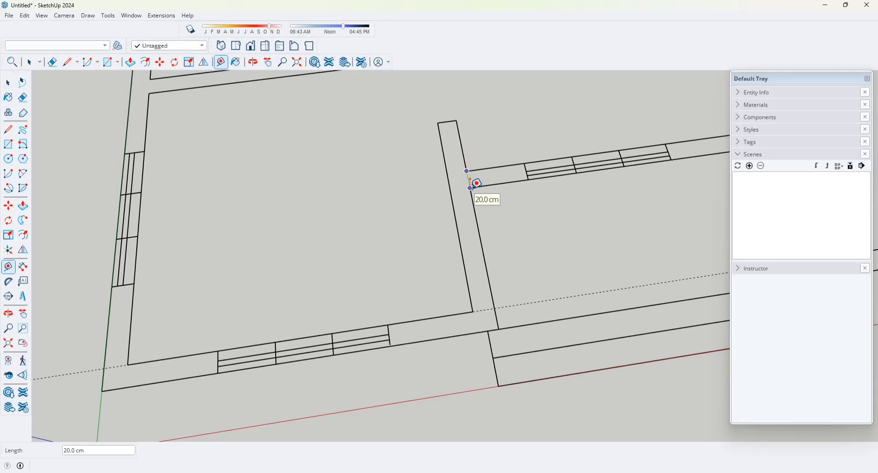
pyautogui.click(470, 182)
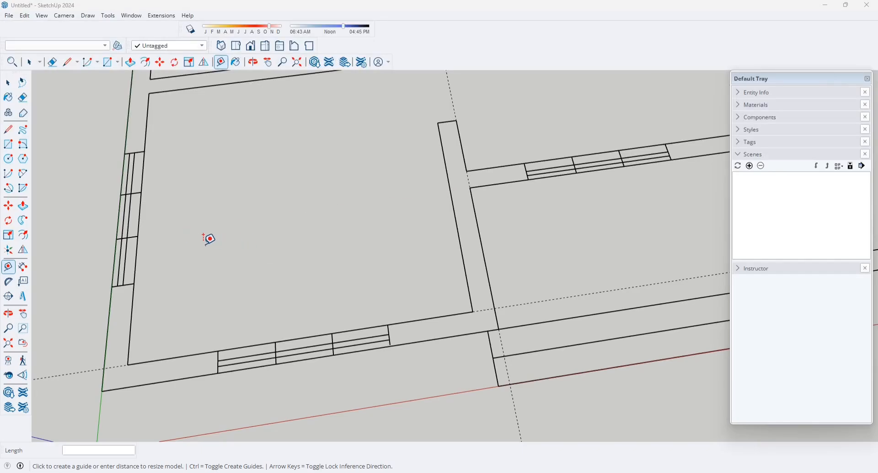
# Examine the whole imported plan with its guide lines and recheck the wall corners beside the sitout.
pyautogui.moveTo(220, 243); pyautogui.dragTo(295, 153, button='middle')
pyautogui.moveTo(363, 219); pyautogui.dragTo(304, 298, button='middle')
pyautogui.scroll(-4, 305, 298)
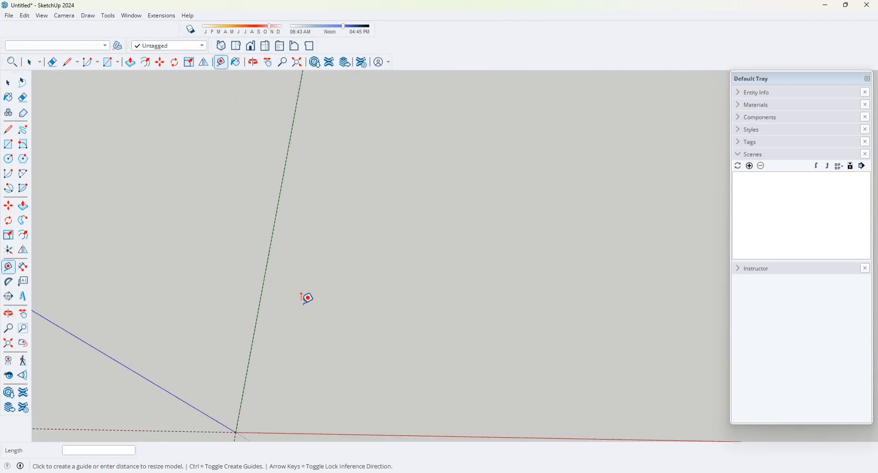
pyautogui.scroll(8, 238, 426)
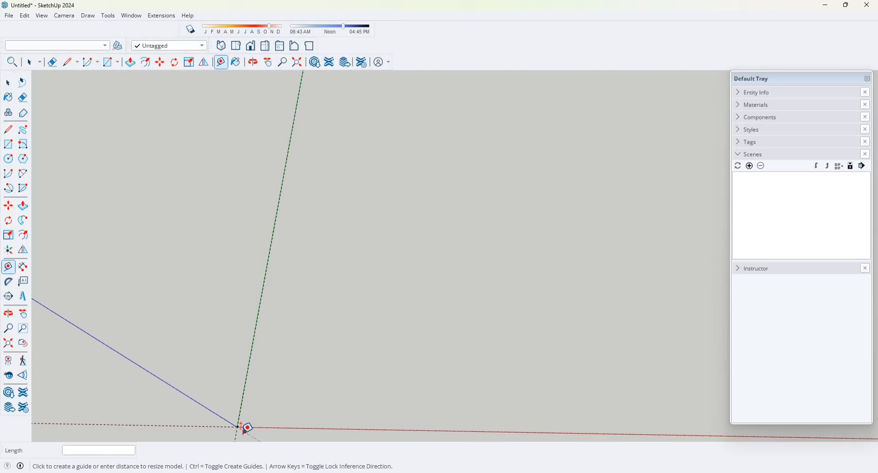
pyautogui.scroll(10, 239, 426)
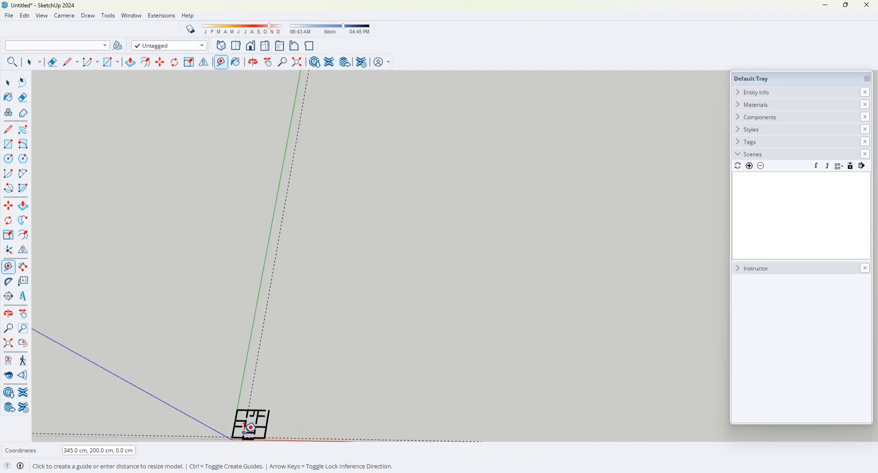
pyautogui.moveTo(248, 420); pyautogui.dragTo(400, 255, button='middle')
pyautogui.scroll(6, 368, 289)
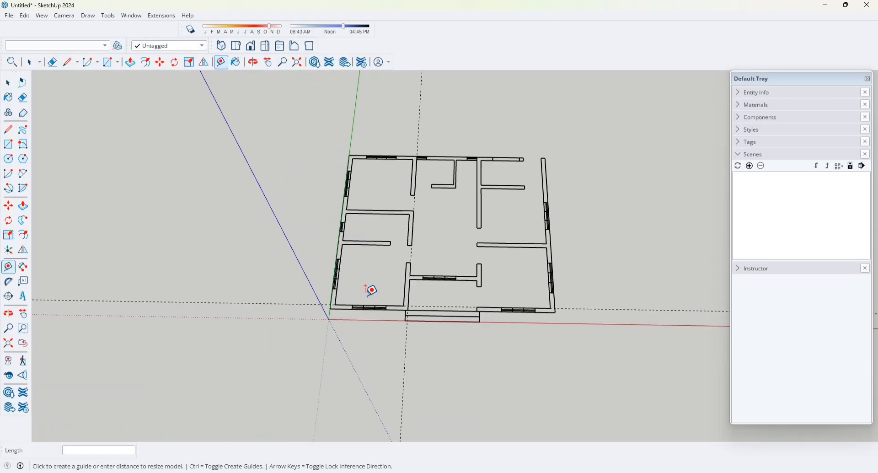
pyautogui.moveTo(370, 290); pyautogui.dragTo(470, 290, button='middle')
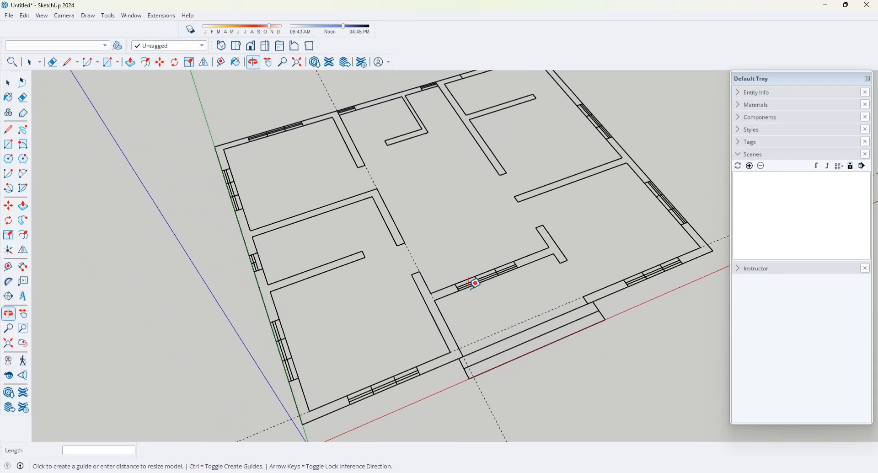
pyautogui.scroll(1, 439, 354)
pyautogui.scroll(2, 450, 354)
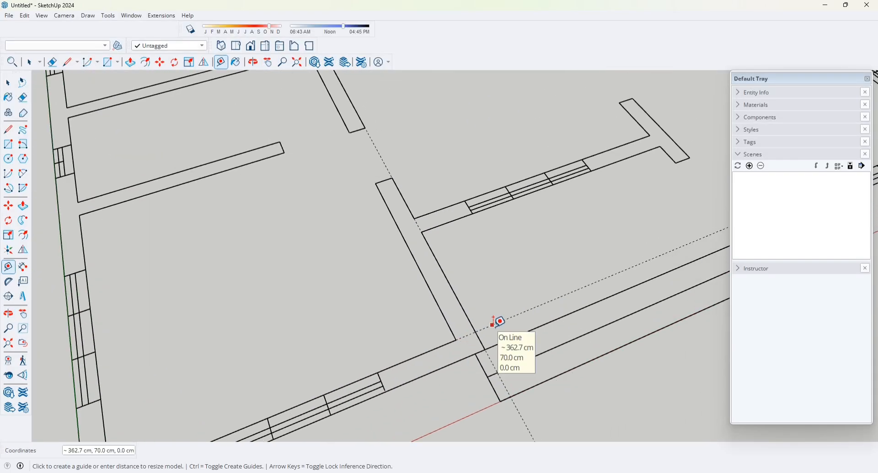
pyautogui.click(466, 334)
pyautogui.scroll(3, 460, 341)
pyautogui.scroll(-3, 462, 342)
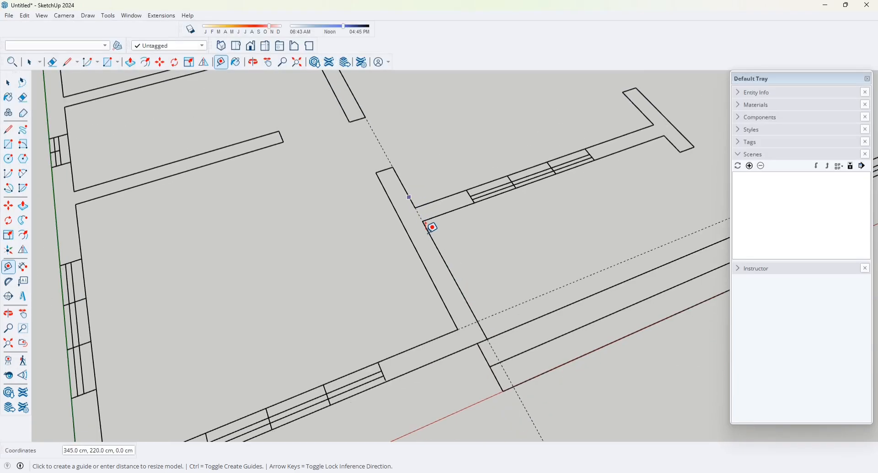
pyautogui.scroll(-6, 494, 281)
pyautogui.press('space')
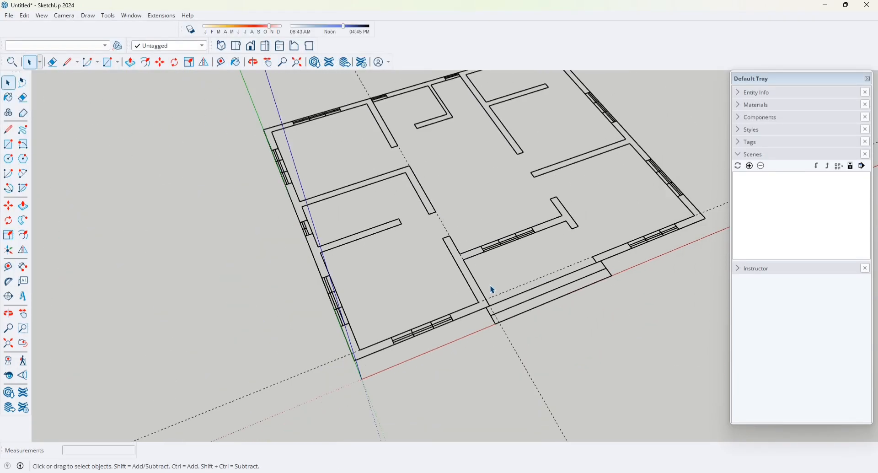
# Select the entire imported floor plan.
pyautogui.moveTo(495, 293); pyautogui.dragTo(329, 306, button='middle')
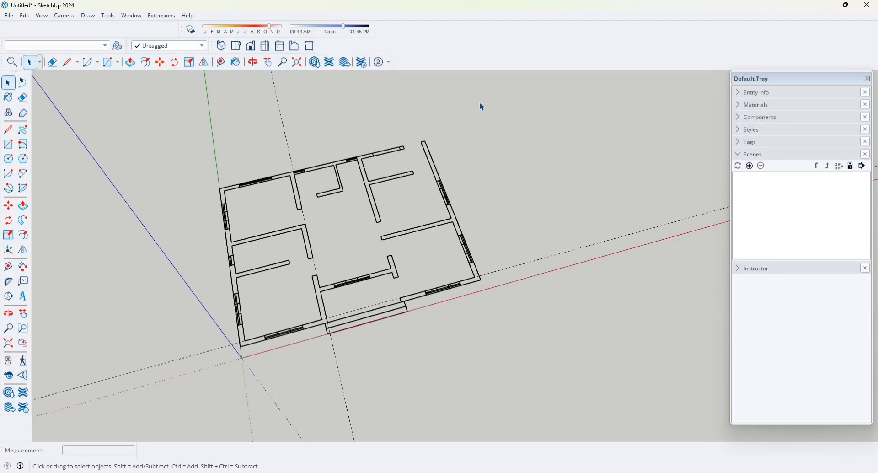
pyautogui.moveTo(262, 136); pyautogui.dragTo(264, 133)
pyautogui.moveTo(198, 418); pyautogui.dragTo(197, 417)
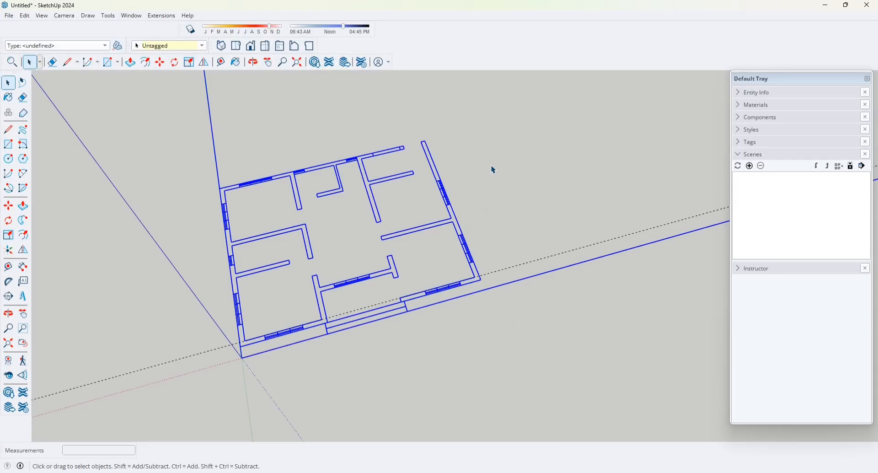
pyautogui.click(477, 149)
pyautogui.moveTo(414, 209); pyautogui.dragTo(413, 205)
pyautogui.rightClick(400, 201)
pyautogui.click(441, 231)
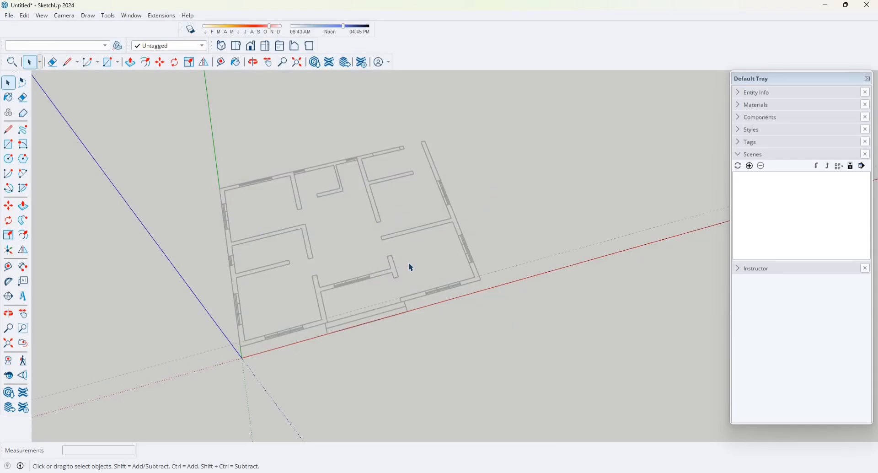
pyautogui.click(415, 233)
# Measure the partition's thickness where it meets the outer side wall and resize the model to make that distance 20 cm.
pyautogui.scroll(8, 447, 227)
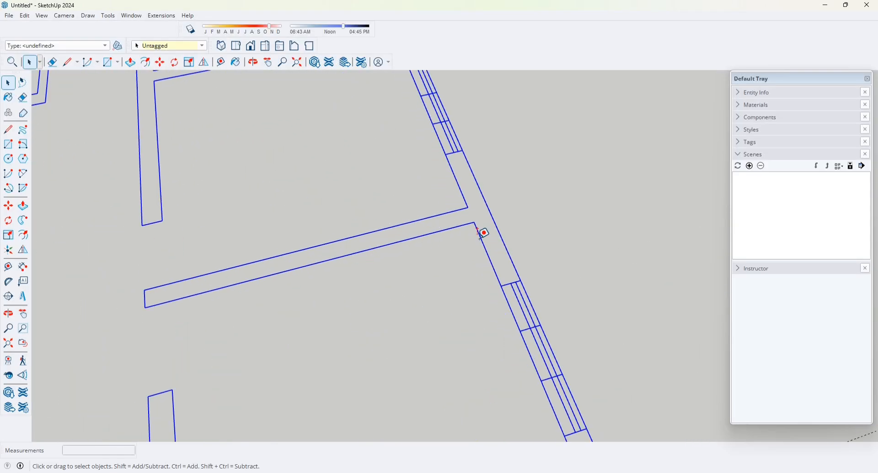
pyautogui.press('t')
pyautogui.click(469, 207)
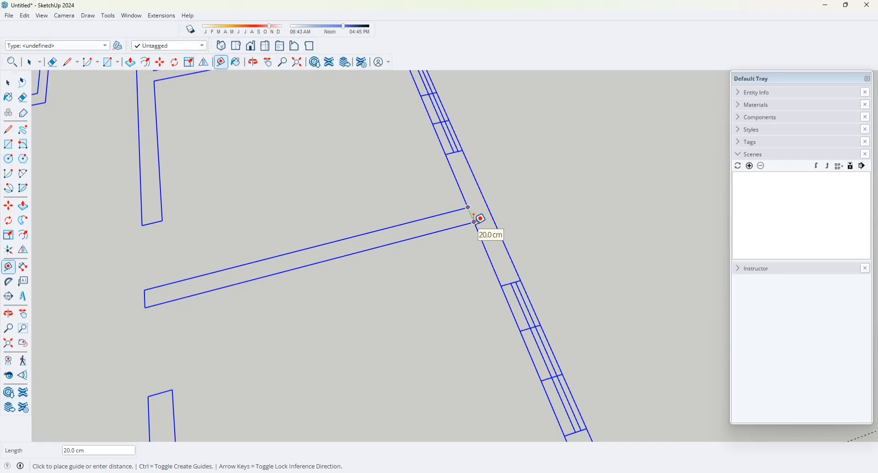
pyautogui.click(474, 220)
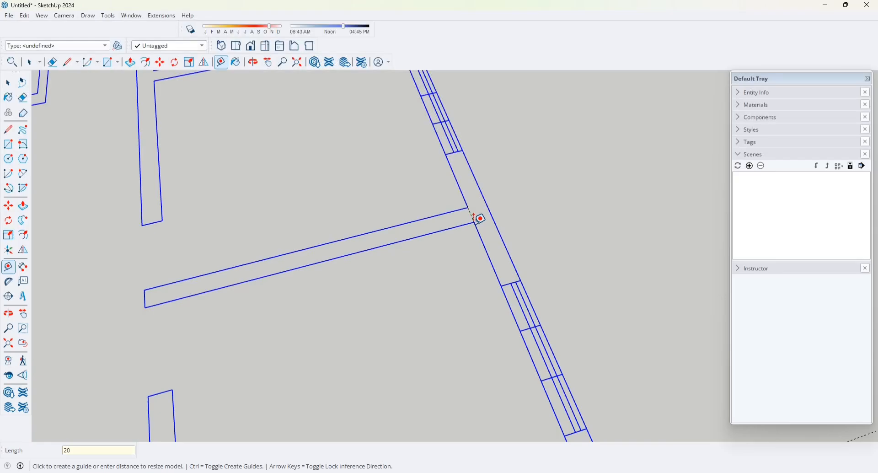
pyautogui.write('20')
pyautogui.press('Return')
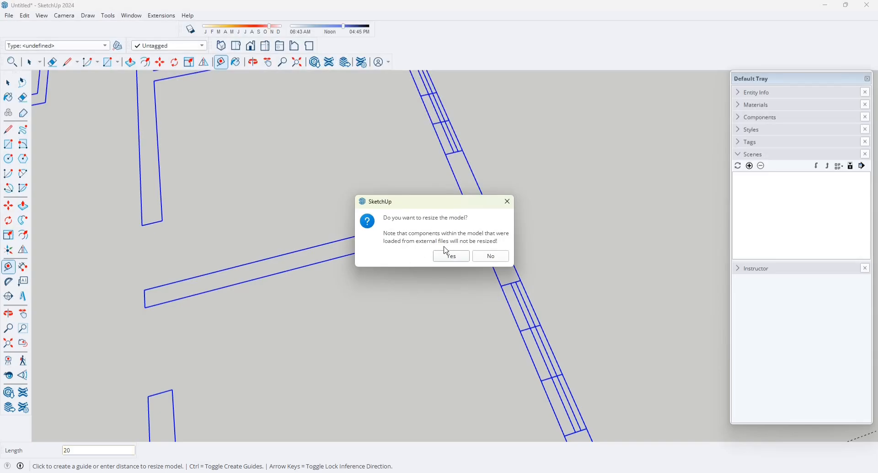
pyautogui.click(458, 259)
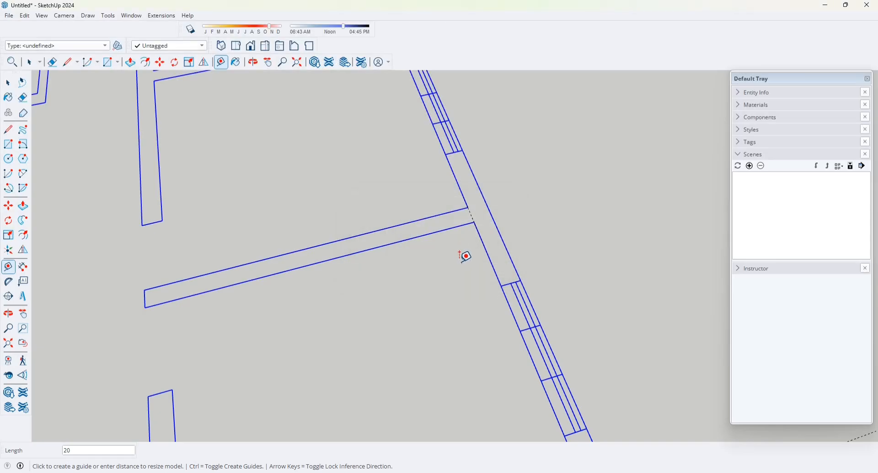
pyautogui.scroll(-5, 519, 276)
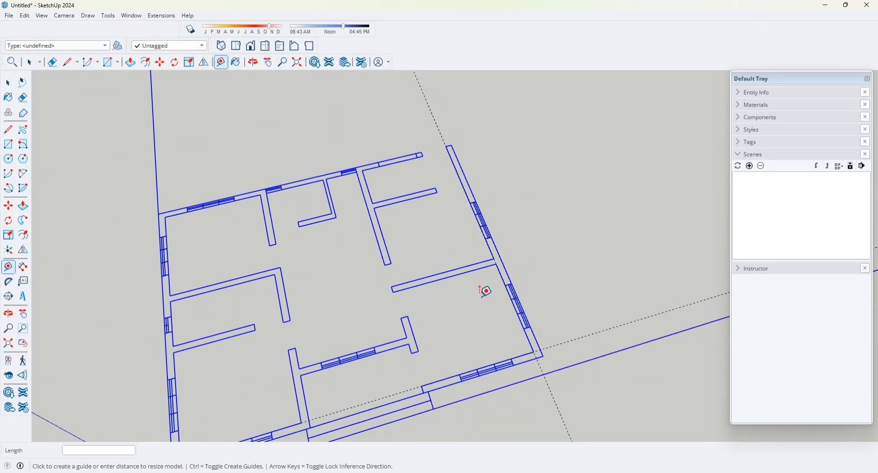
# Examine the resized floor plan and the guide lines around it, including the partition junction at the outer side wall.
pyautogui.scroll(-2, 498, 273)
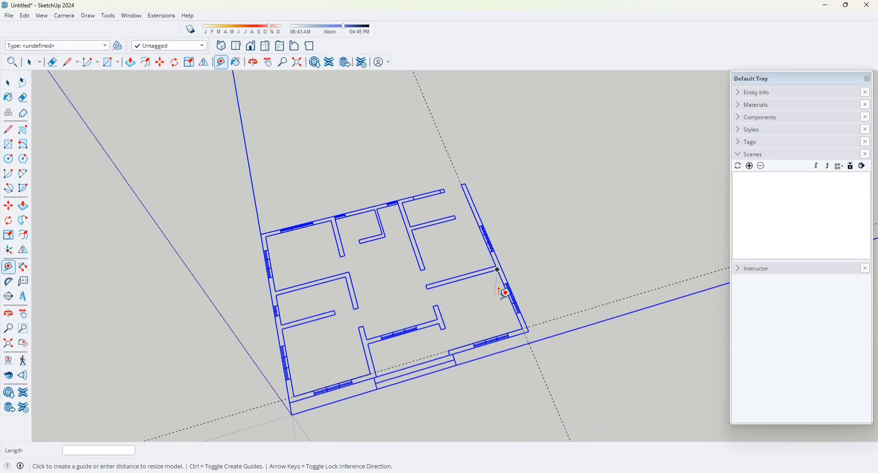
pyautogui.moveTo(494, 285); pyautogui.dragTo(558, 257, button='middle')
pyautogui.scroll(10, 551, 257)
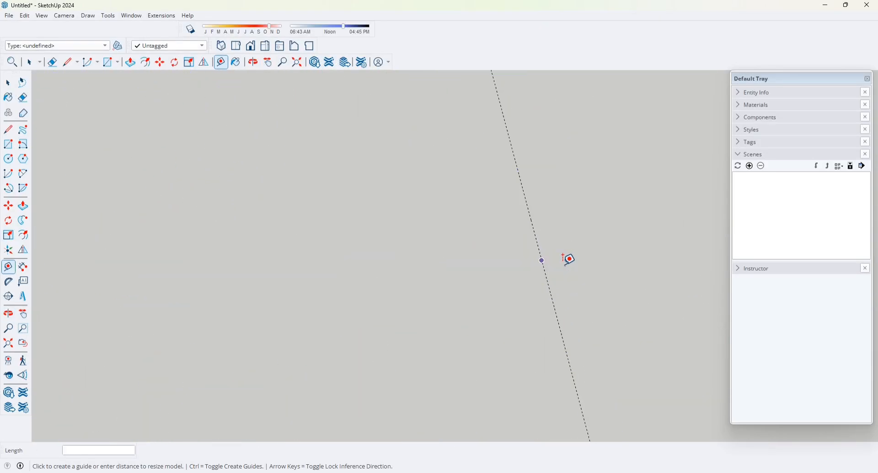
pyautogui.scroll(-3, 531, 243)
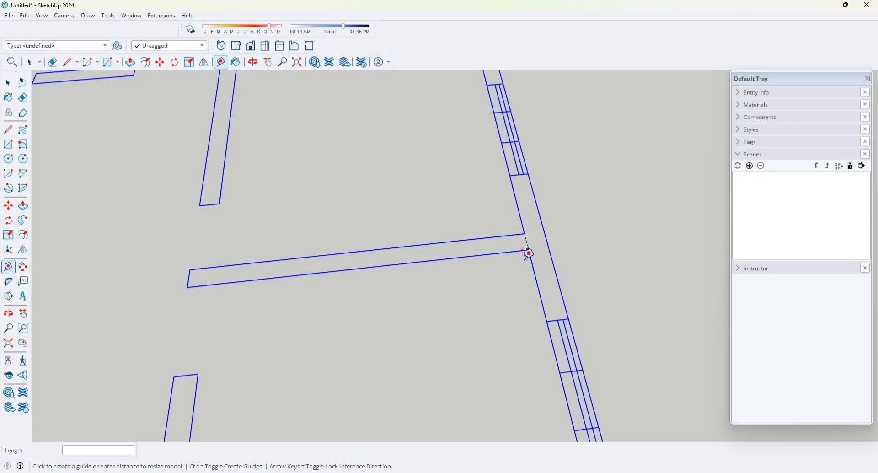
pyautogui.moveTo(543, 265); pyautogui.dragTo(494, 266, button='middle')
pyautogui.scroll(-2, 494, 267)
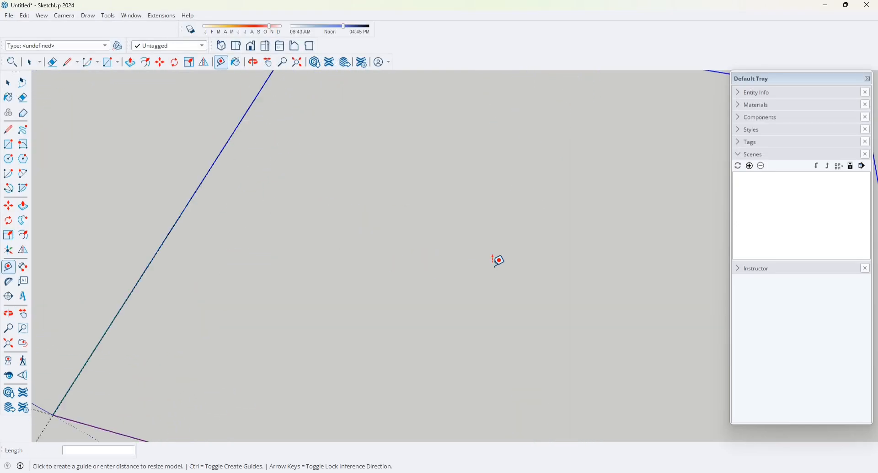
pyautogui.scroll(-2, 567, 229)
pyautogui.moveTo(566, 229); pyautogui.dragTo(566, 260, button='middle')
# Delete the guide lines left around the floor plan.
pyautogui.press('space')
pyautogui.press('Delete')
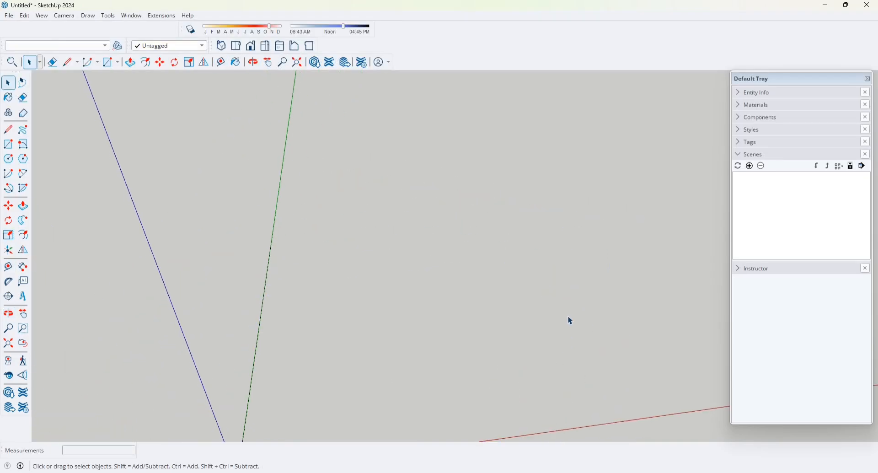
pyautogui.scroll(-1, 558, 319)
pyautogui.moveTo(558, 319); pyautogui.dragTo(563, 295, button='middle')
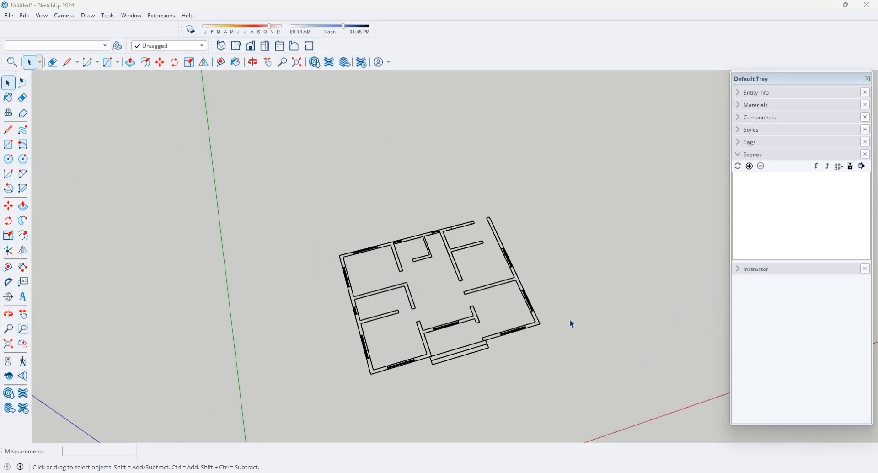
pyautogui.moveTo(571, 321); pyautogui.dragTo(453, 283, button='middle')
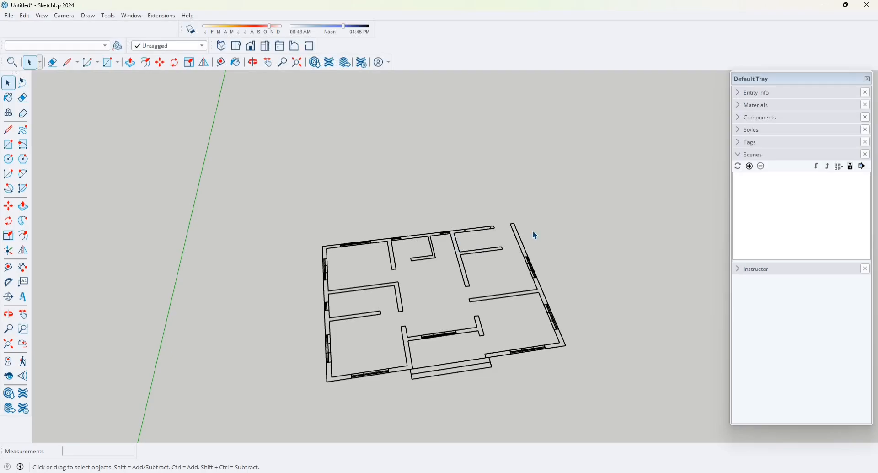
pyautogui.moveTo(580, 229); pyautogui.dragTo(668, 309, button='middle')
# Add a new tag named FLOOR PLAN to the model.
pyautogui.click(750, 143)
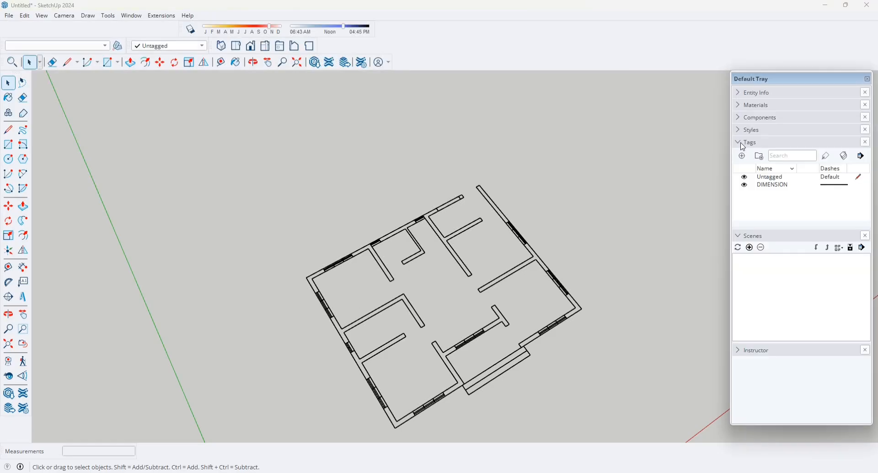
pyautogui.click(779, 188)
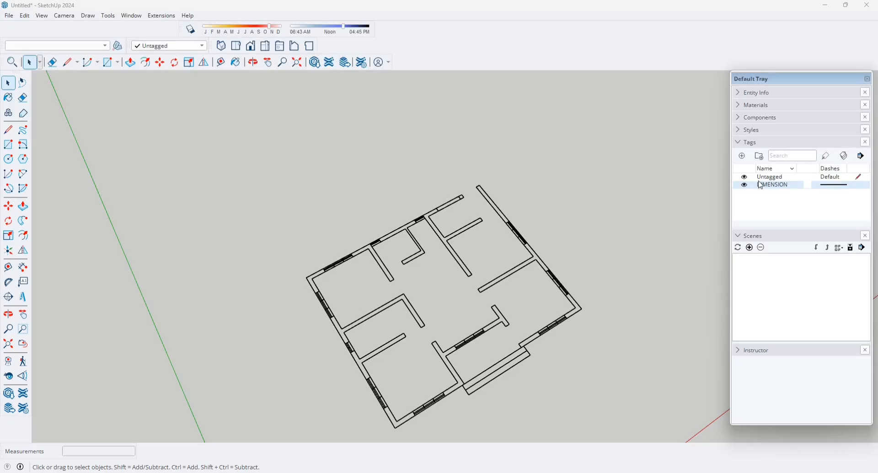
pyautogui.click(741, 156)
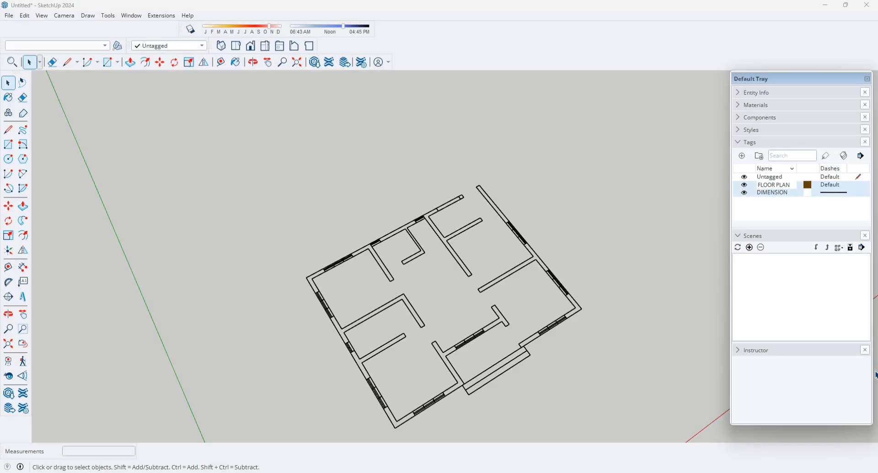
pyautogui.click(787, 208)
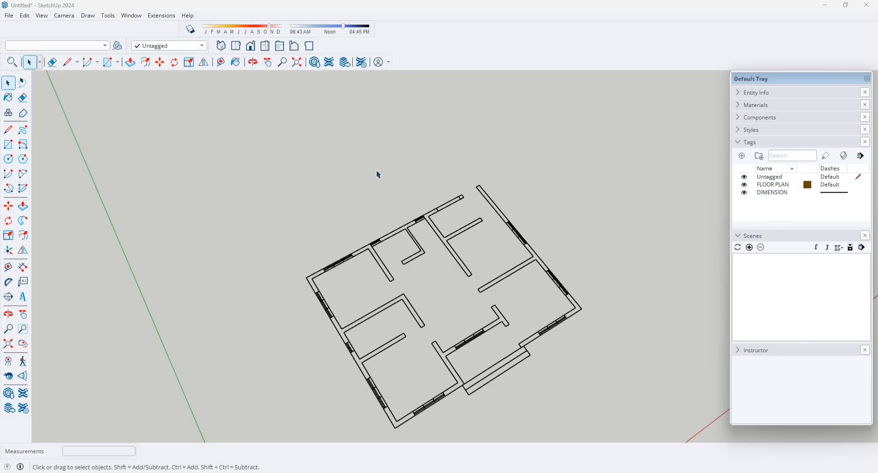
# Select the whole imported floor plan and assign it to the FLOOR PLAN tag.
pyautogui.moveTo(557, 181); pyautogui.dragTo(368, 351)
pyautogui.moveTo(624, 262); pyautogui.dragTo(596, 194, button='middle')
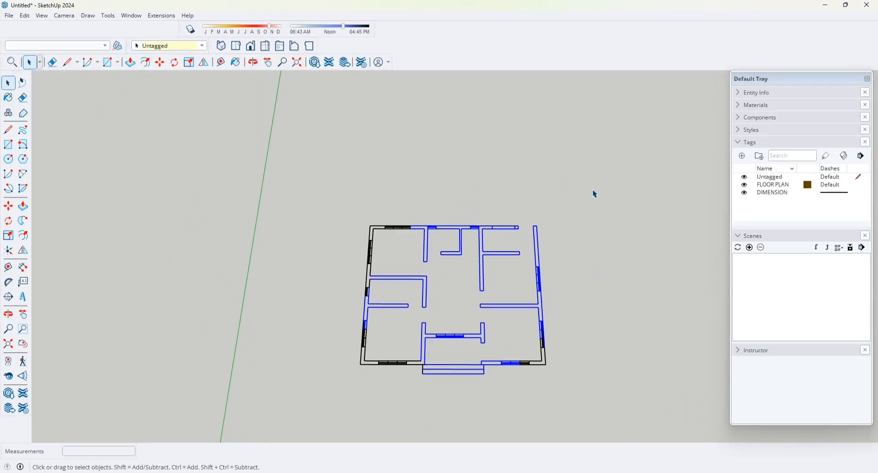
pyautogui.moveTo(325, 431); pyautogui.dragTo(325, 432)
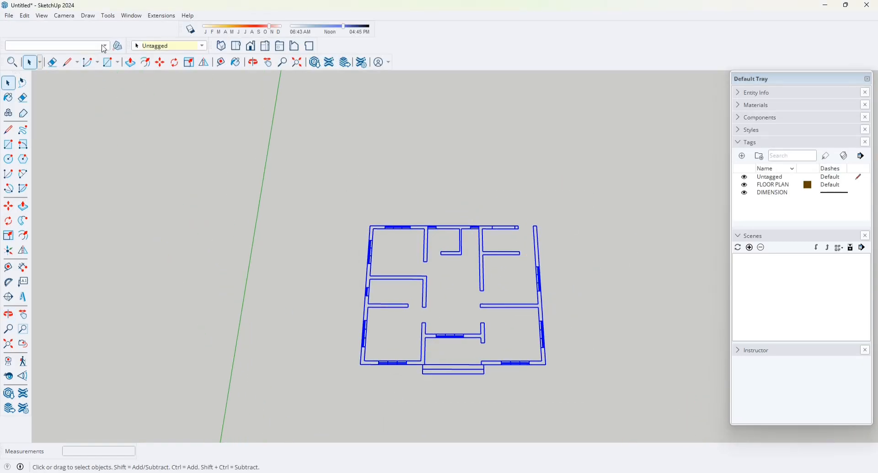
pyautogui.click(104, 46)
pyautogui.click(187, 46)
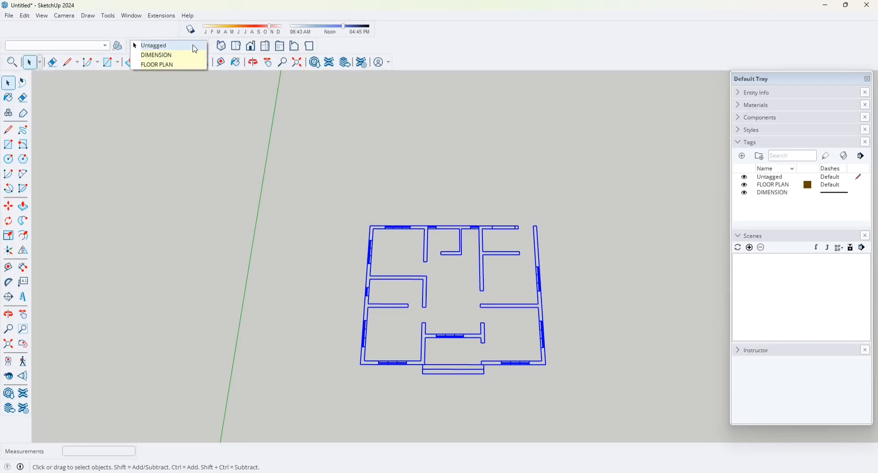
pyautogui.click(170, 65)
pyautogui.click(615, 220)
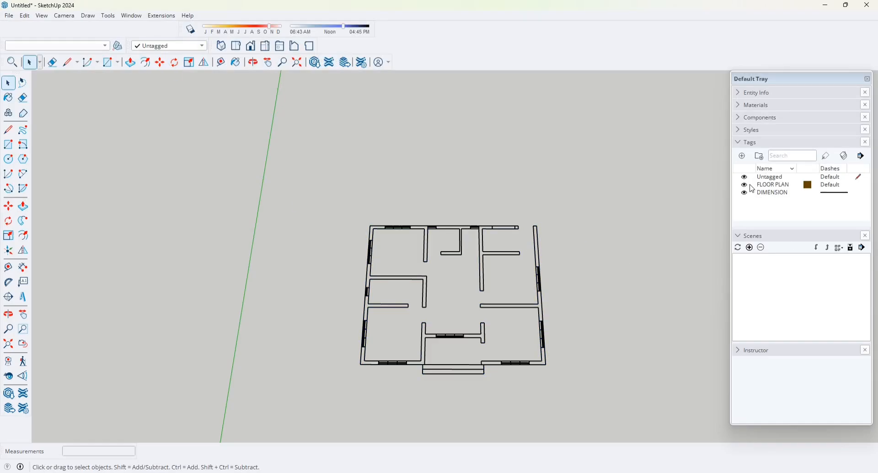
# Hide and show the FLOOR PLAN tag and select the whole plan to check its tag assignment.
pyautogui.click(746, 185)
pyautogui.click(745, 186)
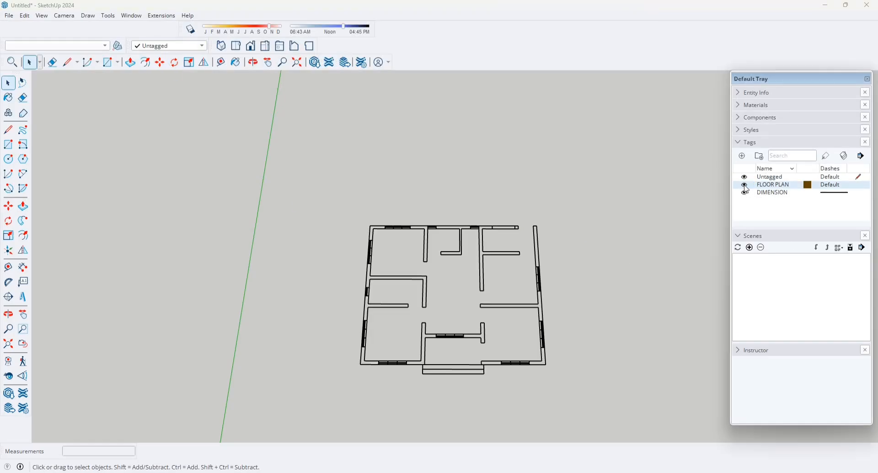
pyautogui.moveTo(556, 317); pyautogui.dragTo(575, 301, button='middle')
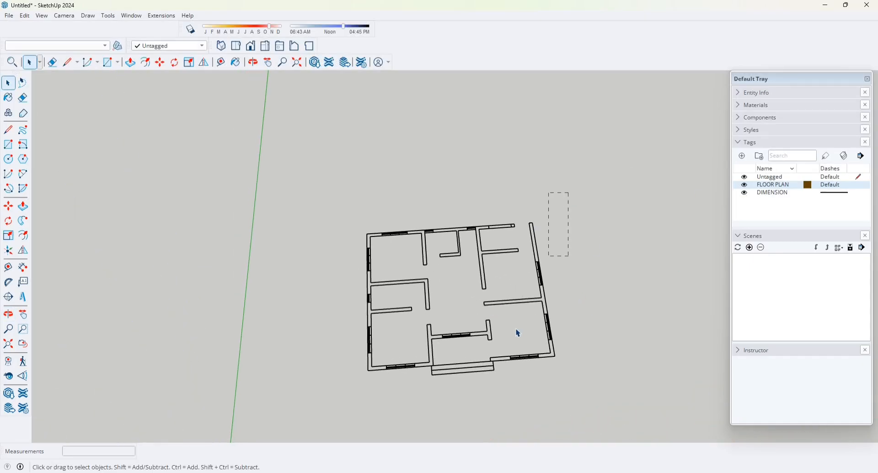
pyautogui.moveTo(322, 407); pyautogui.dragTo(321, 406)
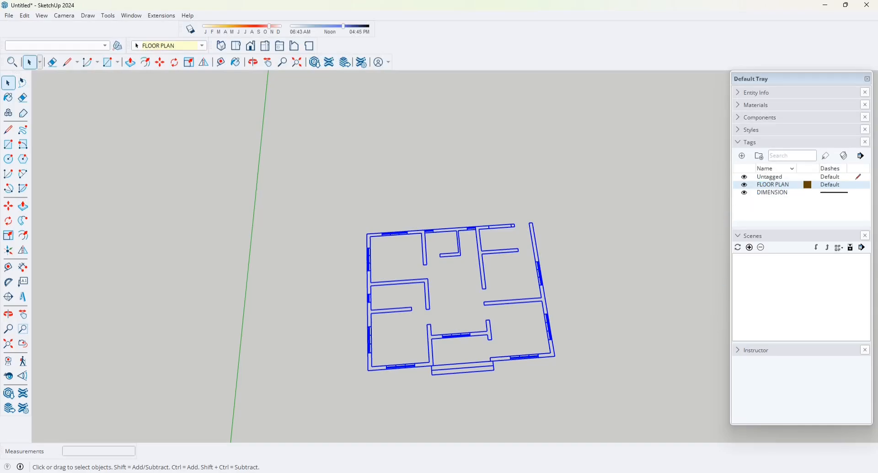
pyautogui.click(443, 292)
# Draw a 995 x 840 cm rectangle over the floor plan between opposite outer wall corners, leaving out the front steps.
pyautogui.scroll(3, 443, 291)
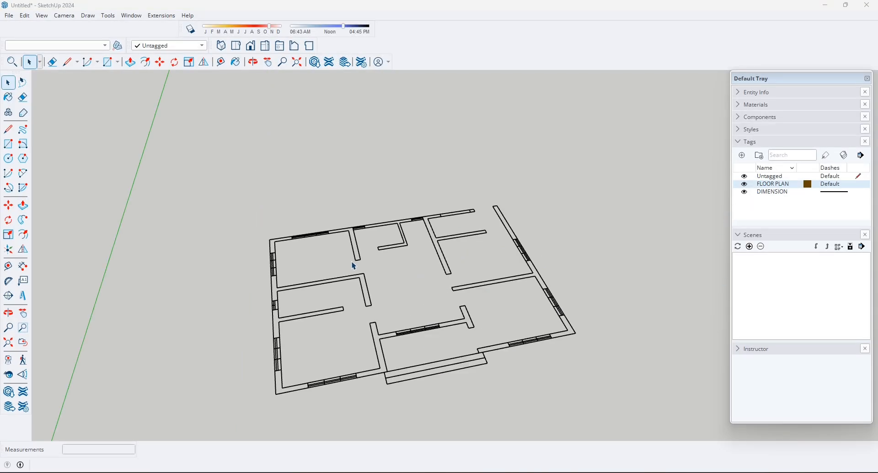
pyautogui.keyDown('shift'); pyautogui.moveTo(284, 278); pyautogui.dragTo(328, 270, button='middle'); pyautogui.keyUp('shift')
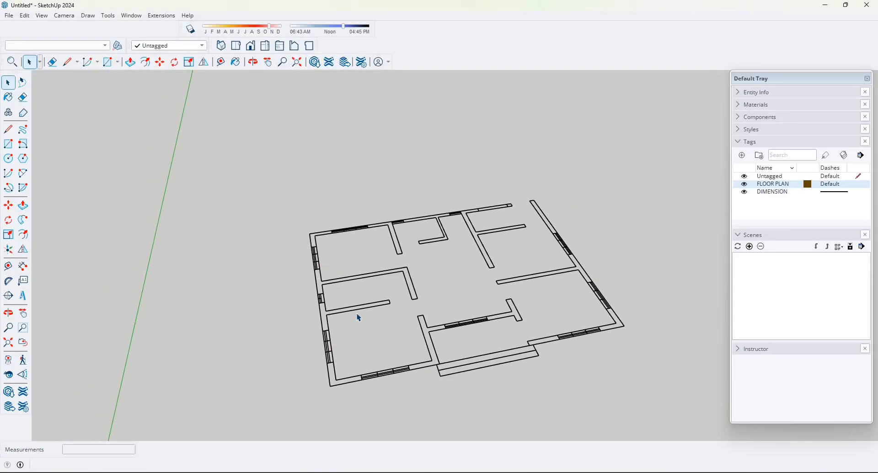
pyautogui.moveTo(359, 318); pyautogui.dragTo(378, 324, button='middle')
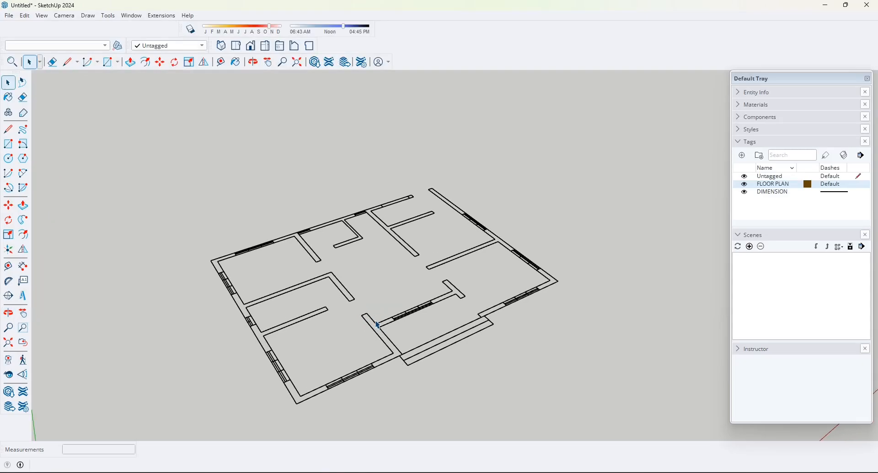
pyautogui.press('r')
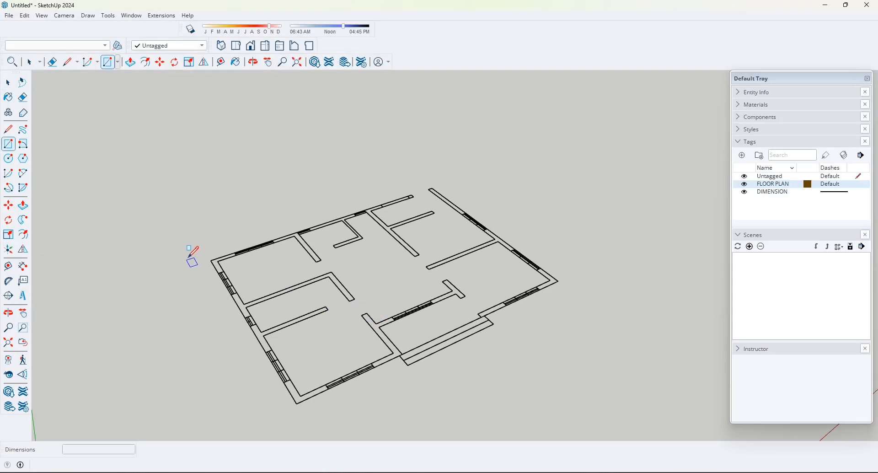
pyautogui.click(210, 260)
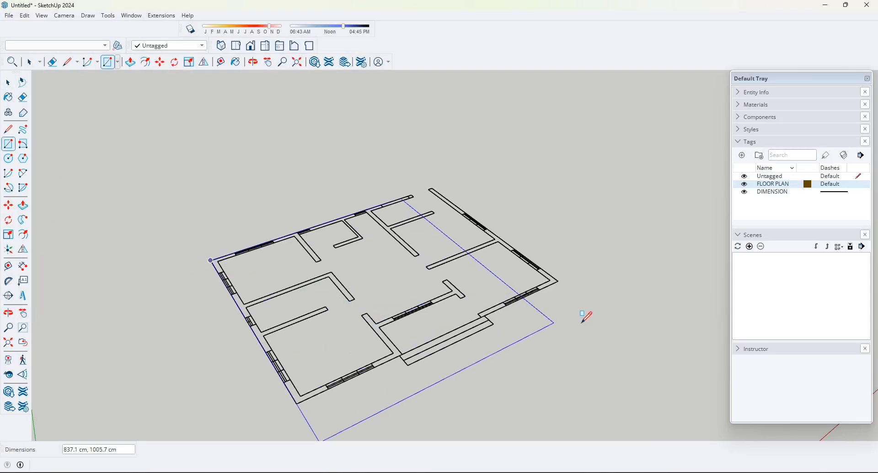
pyautogui.click(558, 280)
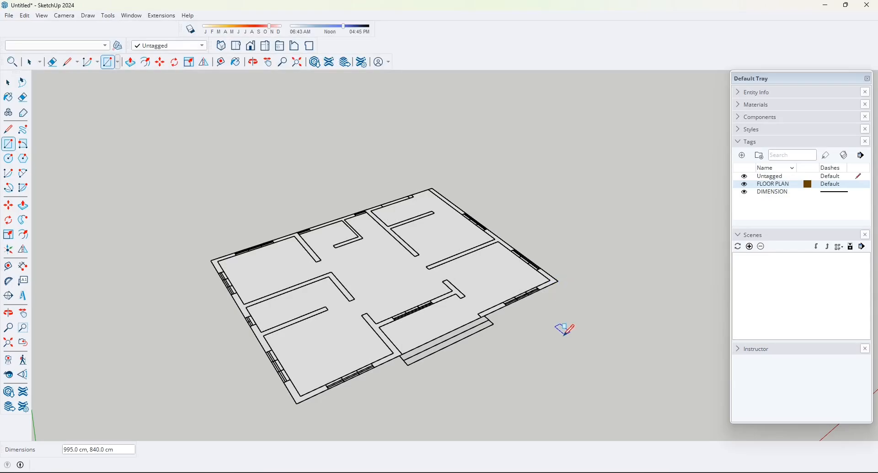
# Extrude the rectangle over the floor plan upward by 45 cm to form the base slab.
pyautogui.moveTo(564, 327); pyautogui.dragTo(582, 355, button='middle')
pyautogui.press('p')
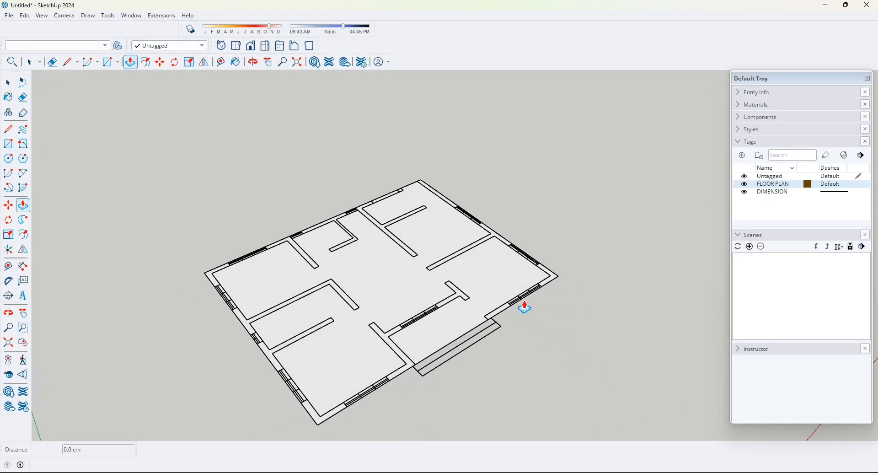
pyautogui.moveTo(508, 285); pyautogui.dragTo(506, 252)
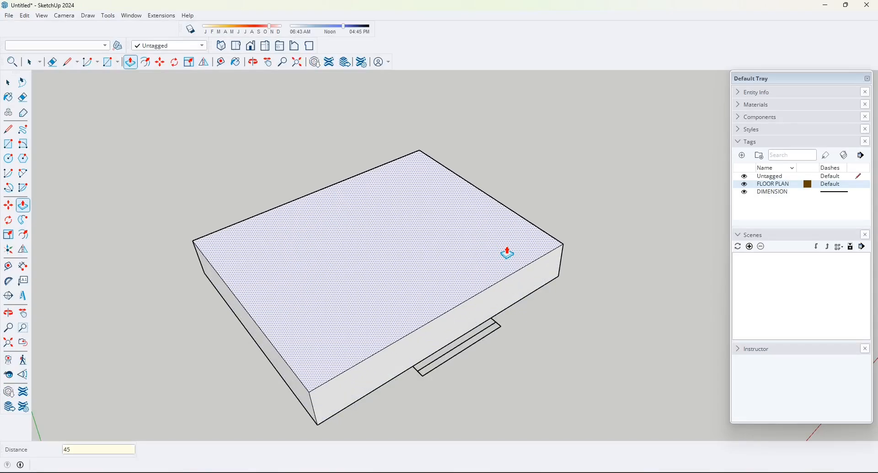
pyautogui.press('Return')
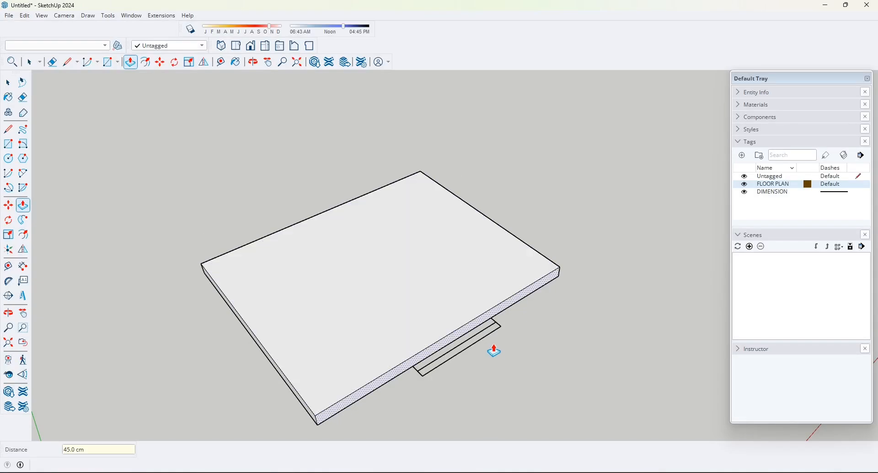
pyautogui.press('o')
pyautogui.moveTo(478, 278); pyautogui.dragTo(515, 297)
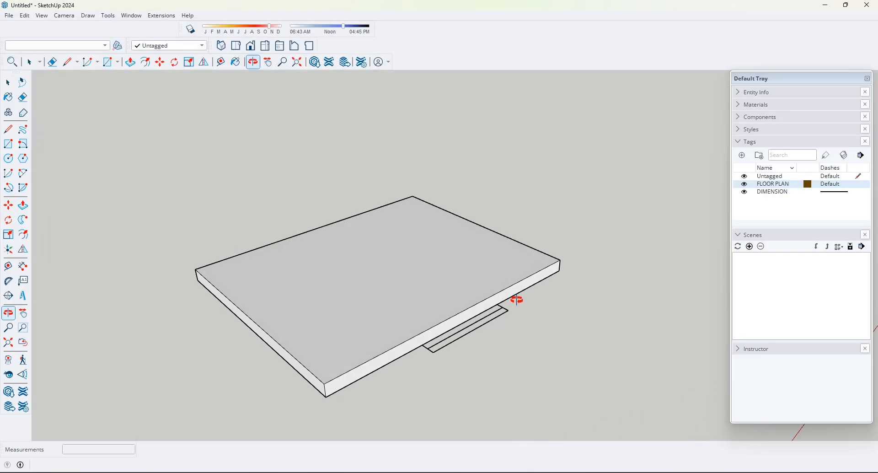
pyautogui.press('p')
pyautogui.scroll(3, 450, 341)
pyautogui.scroll(-2, 459, 355)
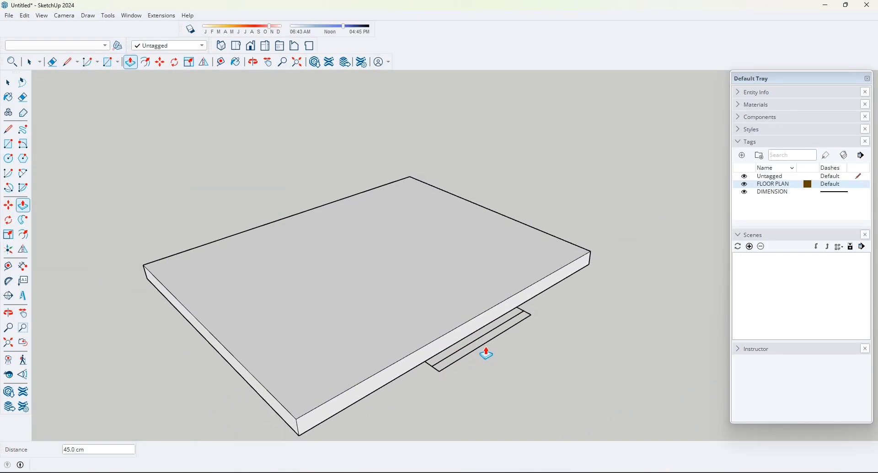
# Move the floor plan straight up 45 cm from the slab's lower front corner to its upper corner, placing it on top.
pyautogui.press('space')
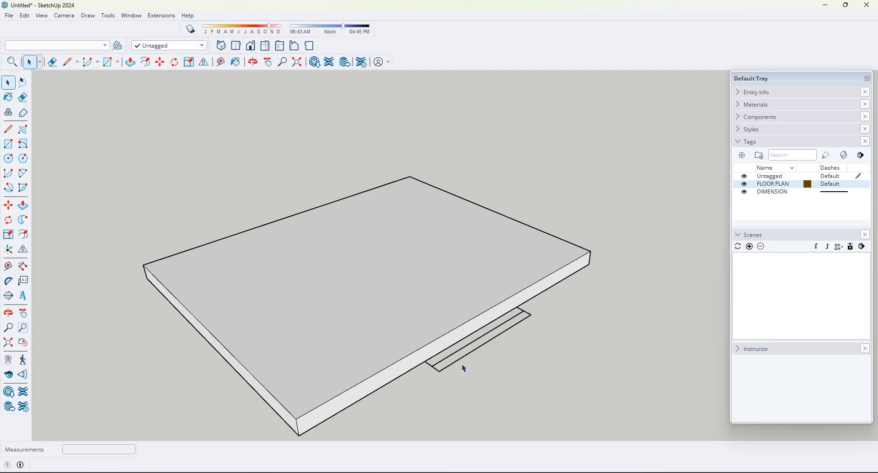
pyautogui.moveTo(464, 368)
pyautogui.mouseDown(button='middle')
pyautogui.moveTo(462, 391)
pyautogui.moveTo(460, 366)
pyautogui.moveTo(483, 379)
pyautogui.moveTo(475, 378)
pyautogui.mouseUp(button='middle')
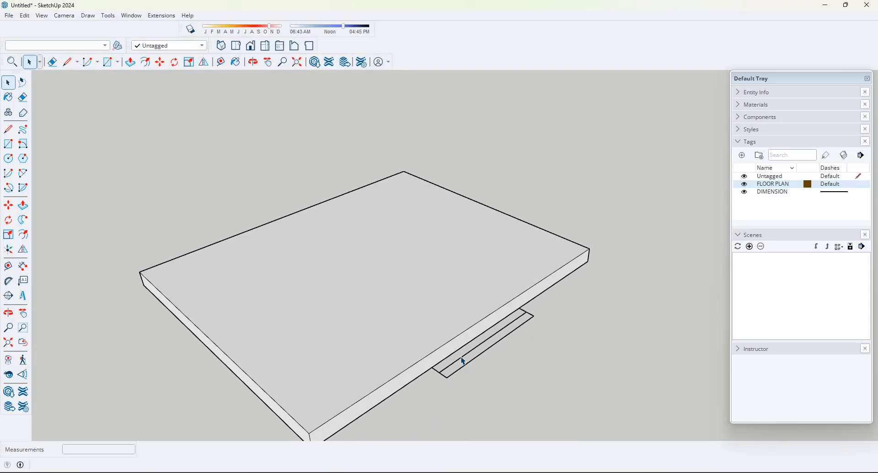
pyautogui.click(529, 330)
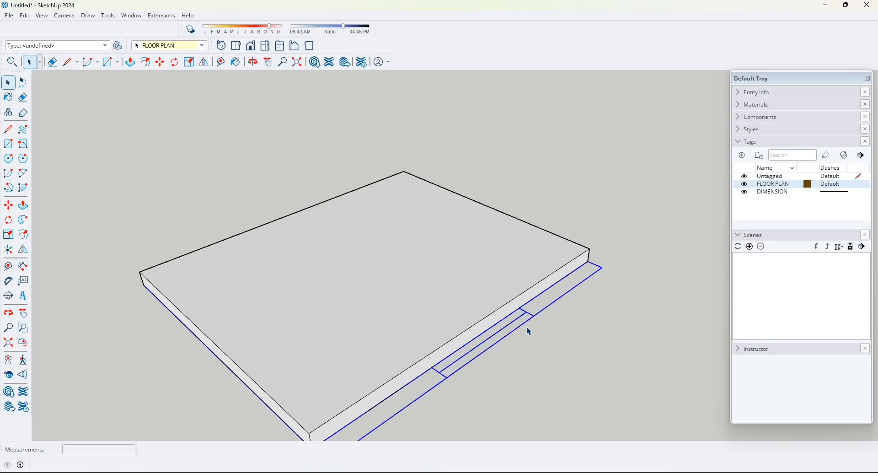
pyautogui.press('m')
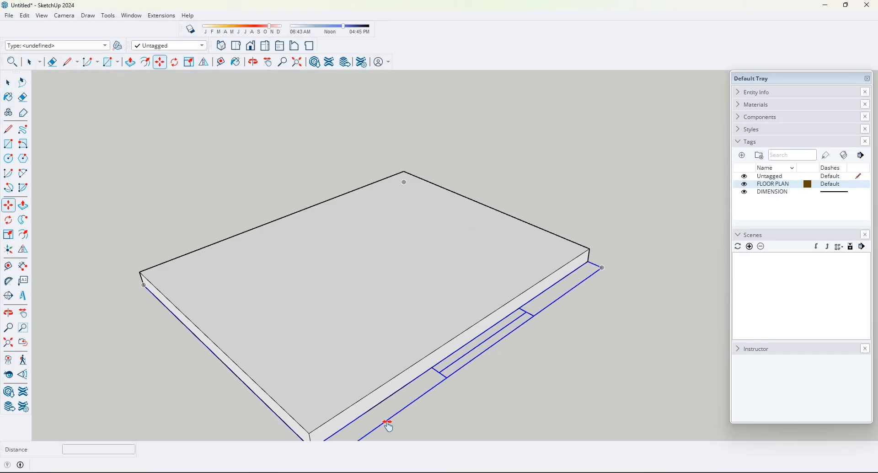
pyautogui.keyDown('shift'); pyautogui.moveTo(388, 424); pyautogui.dragTo(536, 343, button='middle'); pyautogui.keyUp('shift')
pyautogui.scroll(4, 439, 387)
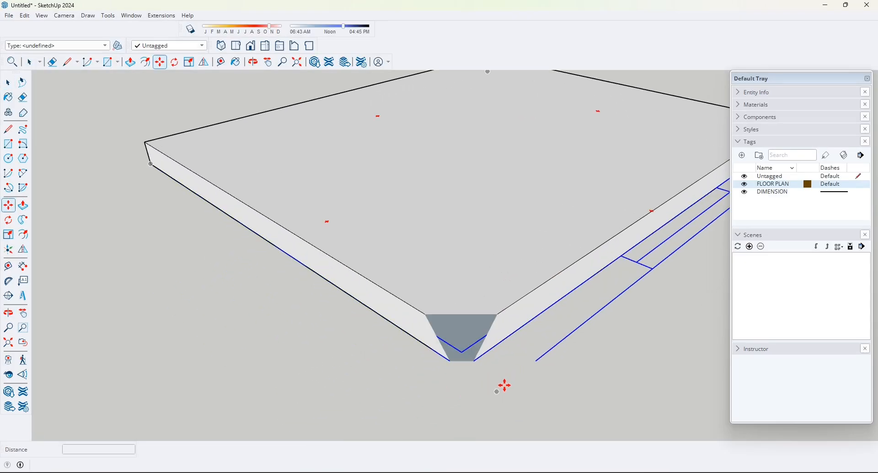
pyautogui.scroll(-3, 489, 384)
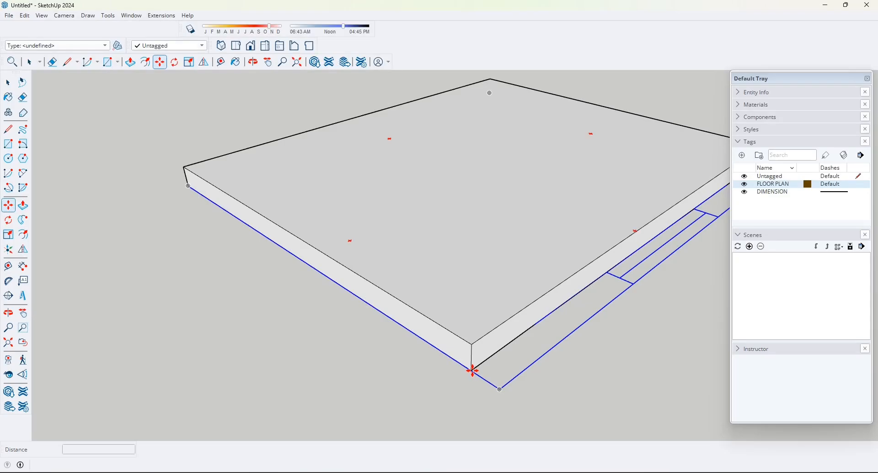
pyautogui.click(473, 368)
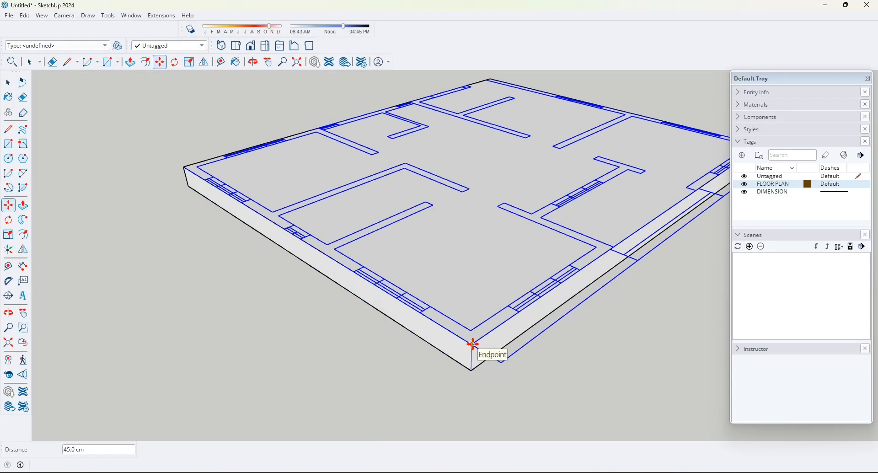
pyautogui.click(473, 344)
pyautogui.moveTo(533, 354); pyautogui.dragTo(479, 350, button='middle')
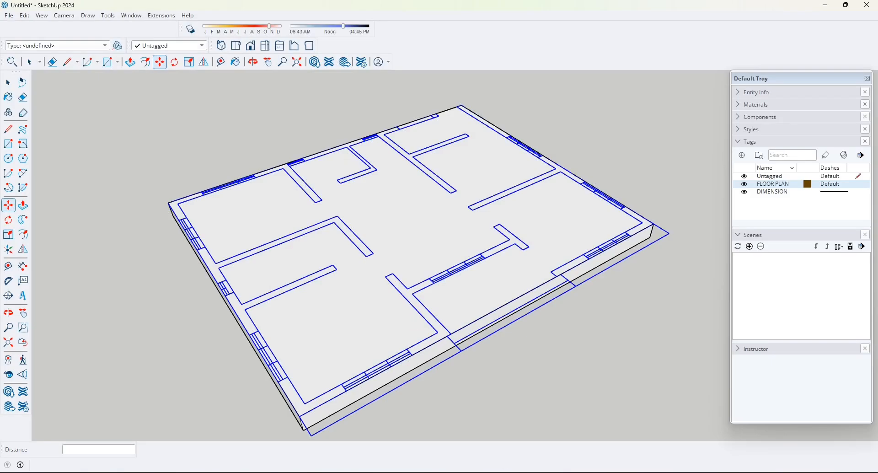
pyautogui.press('space')
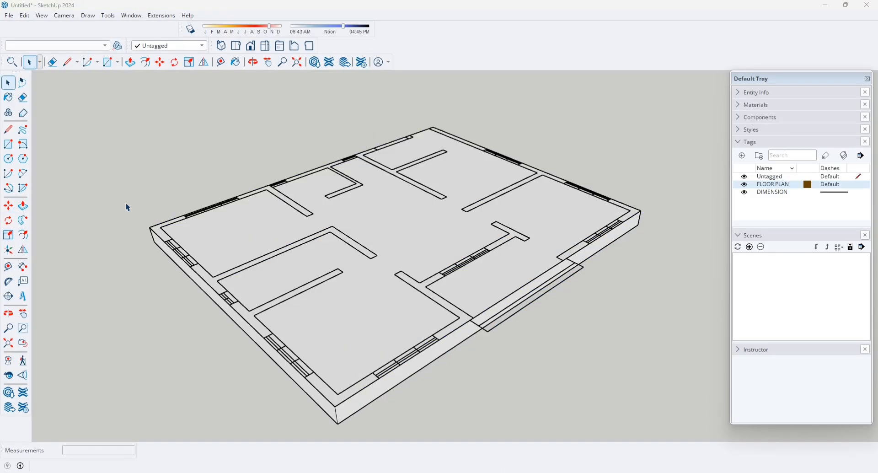
# Select all connected faces and edges of the base slab and make them a group.
pyautogui.moveTo(253, 287); pyautogui.dragTo(395, 343, button='middle')
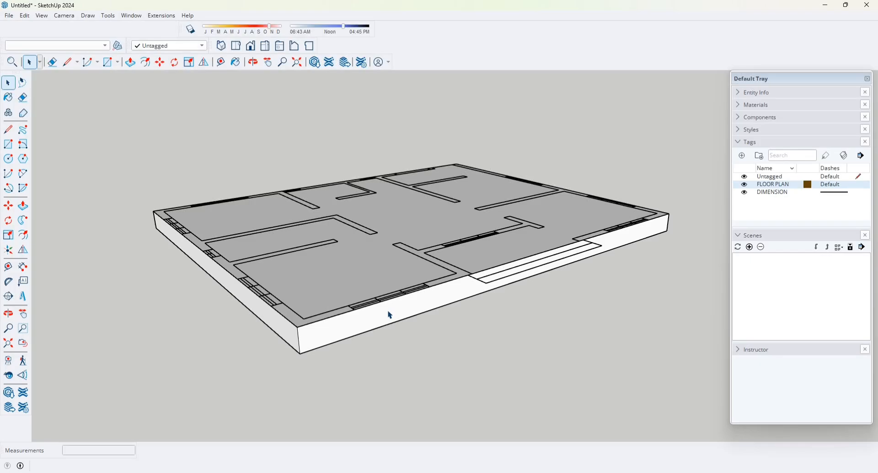
pyautogui.tripleClick(390, 315)
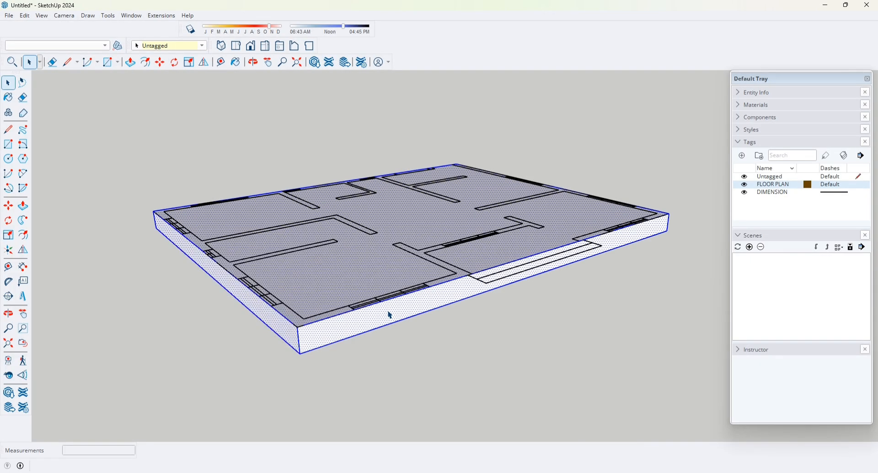
pyautogui.rightClick(390, 315)
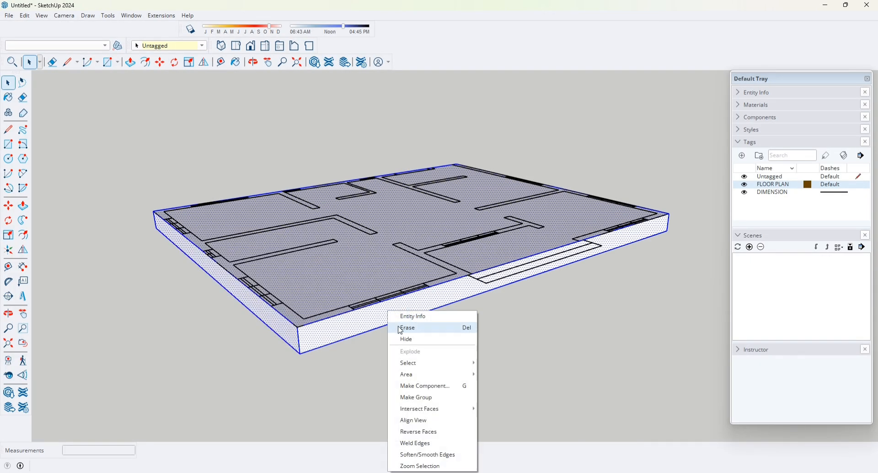
pyautogui.click(449, 397)
pyautogui.moveTo(473, 381); pyautogui.dragTo(507, 361, button='middle')
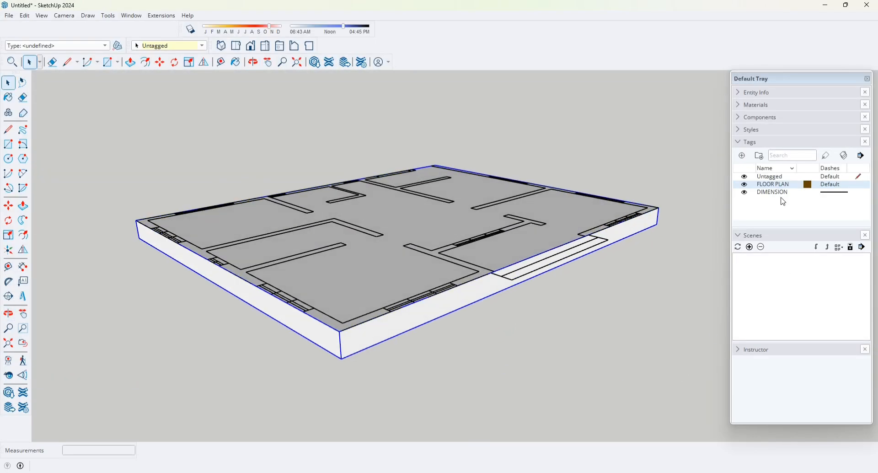
# Add a tag named FOUNDATION and assign the base slab group to it.
pyautogui.click(744, 158)
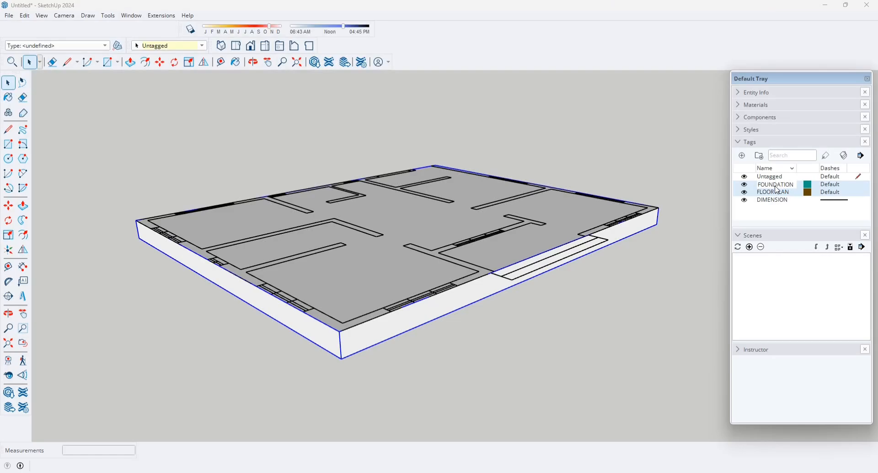
pyautogui.click(794, 220)
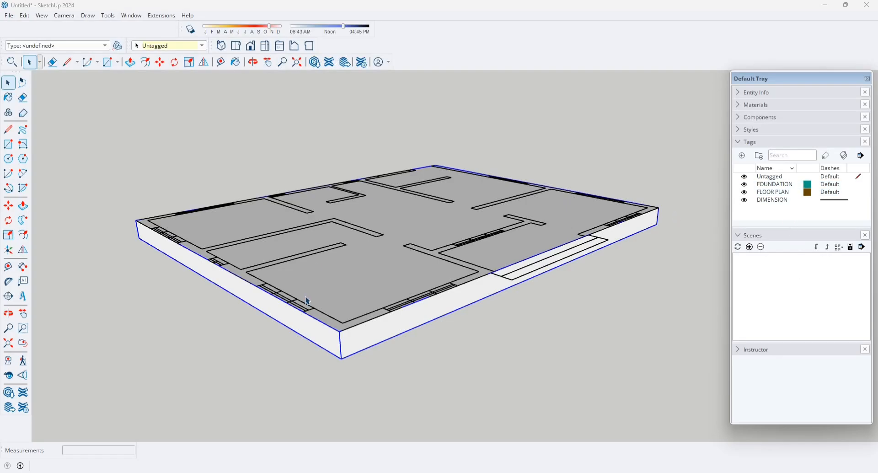
pyautogui.click(204, 47)
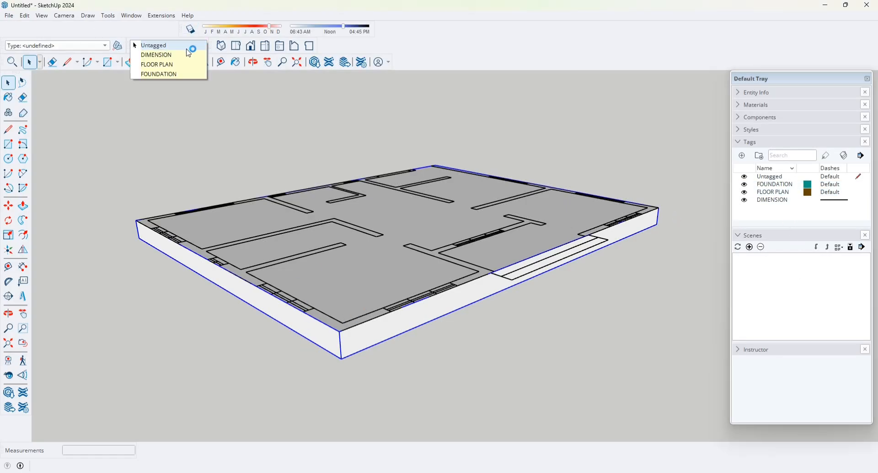
pyautogui.click(178, 73)
pyautogui.click(520, 352)
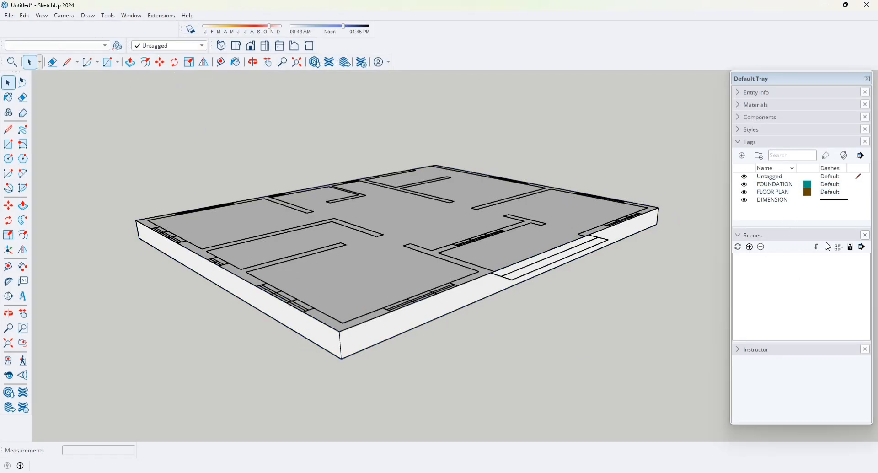
# Hide and show the FLOOR PLAN and FOUNDATION tags in turn to check their assignments.
pyautogui.click(746, 192)
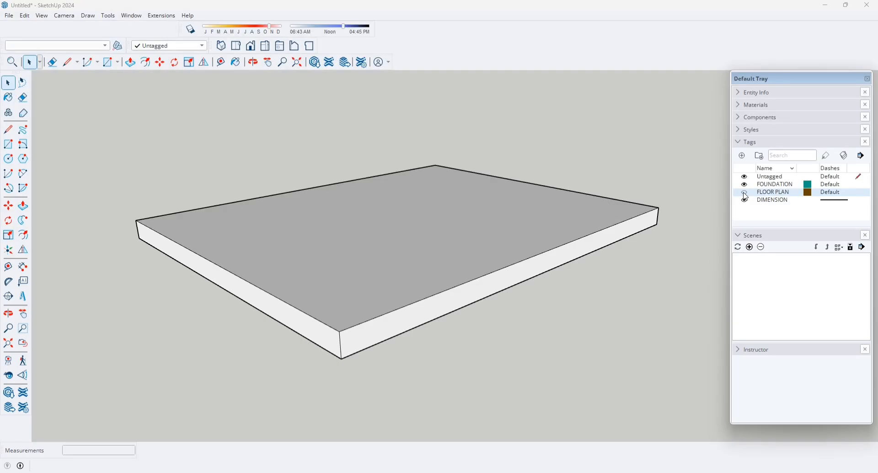
pyautogui.click(746, 192)
pyautogui.click(746, 185)
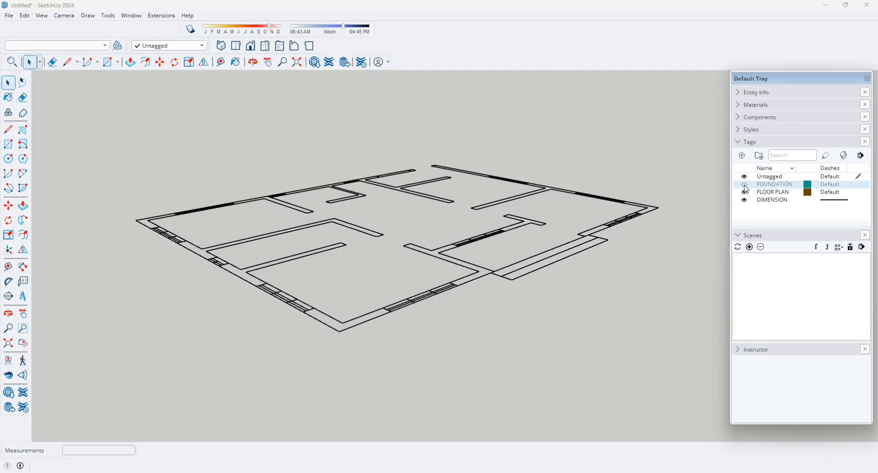
pyautogui.click(745, 185)
# Draw a rectangle over the front wall segment between the step-side wall end and the adjacent window, from corner to opposite corner.
pyautogui.press('o')
pyautogui.moveTo(604, 164); pyautogui.dragTo(551, 237)
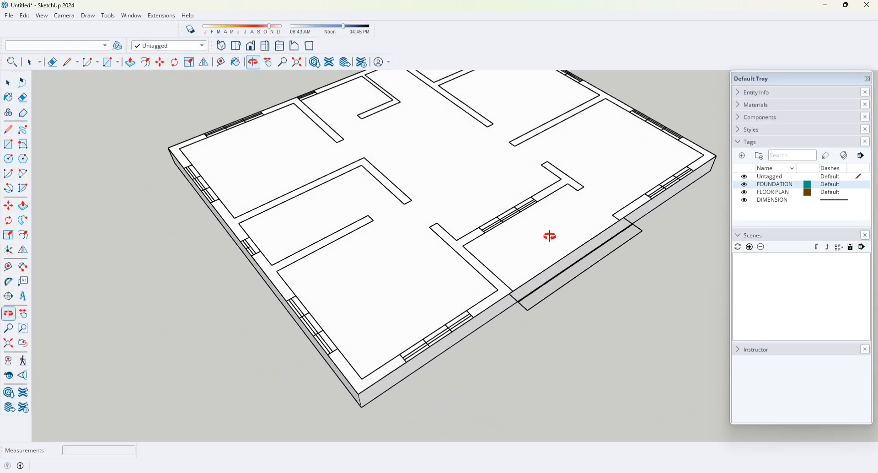
pyautogui.press('space')
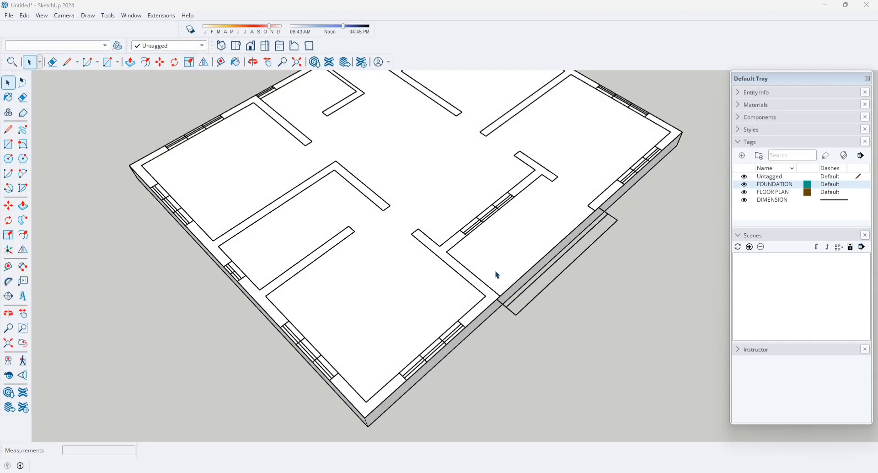
pyautogui.keyDown('shift'); pyautogui.moveTo(356, 232); pyautogui.dragTo(317, 209, button='middle'); pyautogui.keyUp('shift')
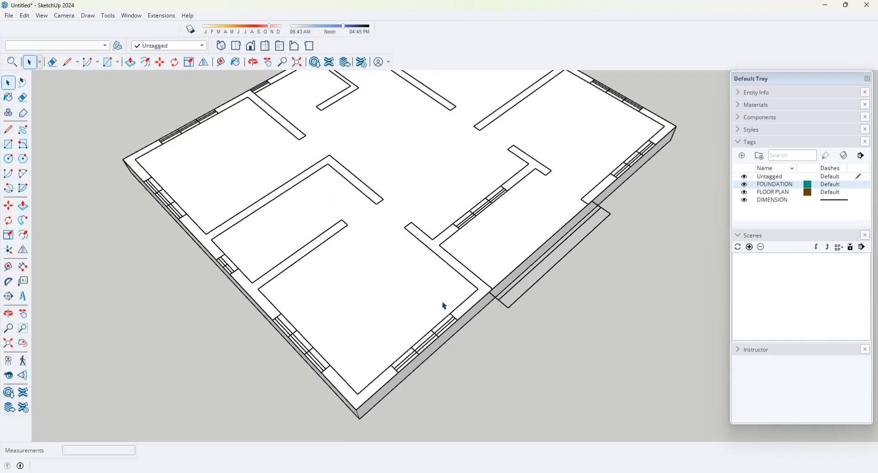
pyautogui.press('d')
pyautogui.scroll(1, 359, 416)
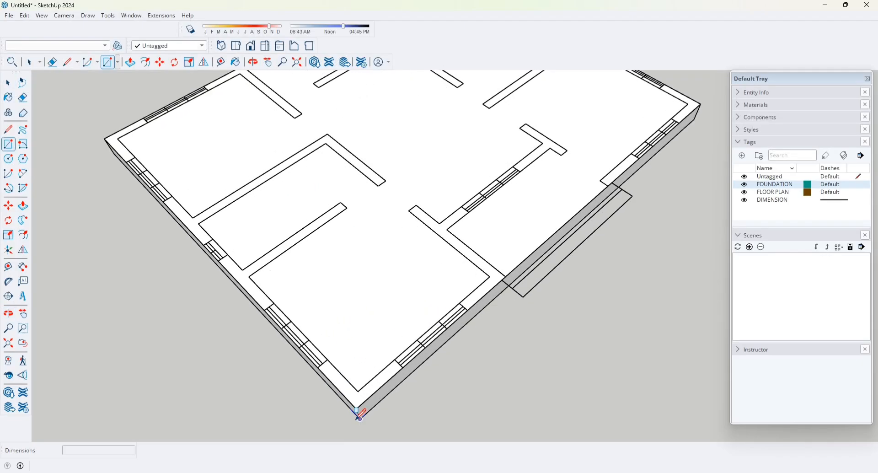
pyautogui.scroll(1, 360, 416)
pyautogui.scroll(-3, 333, 402)
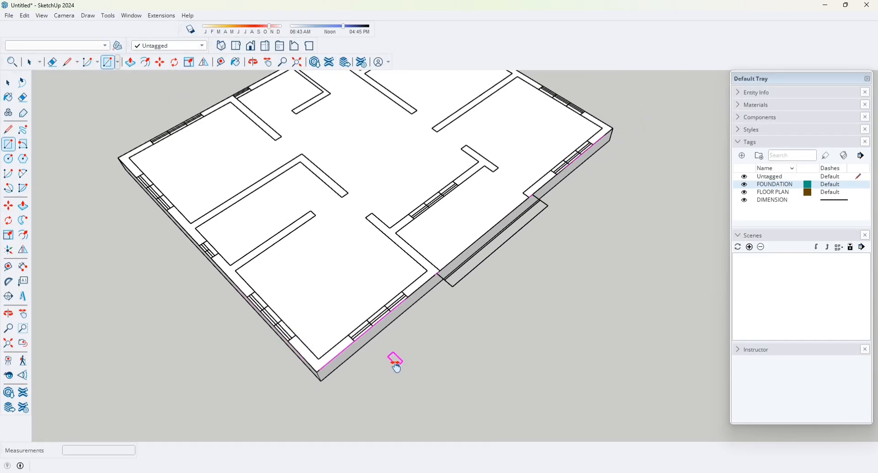
pyautogui.moveTo(396, 366); pyautogui.dragTo(461, 224, button='middle')
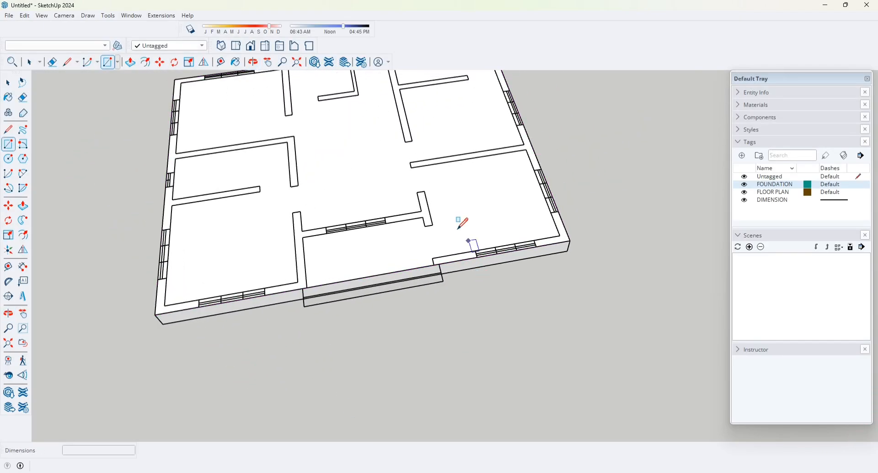
pyautogui.scroll(5, 449, 281)
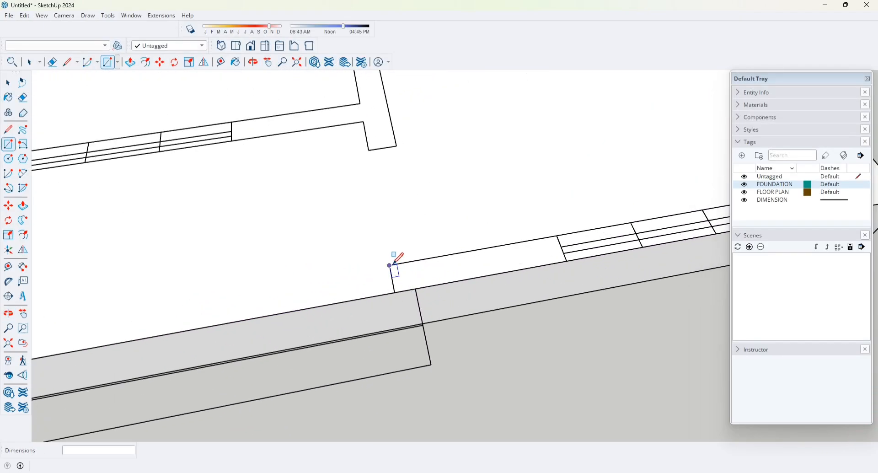
pyautogui.click(389, 265)
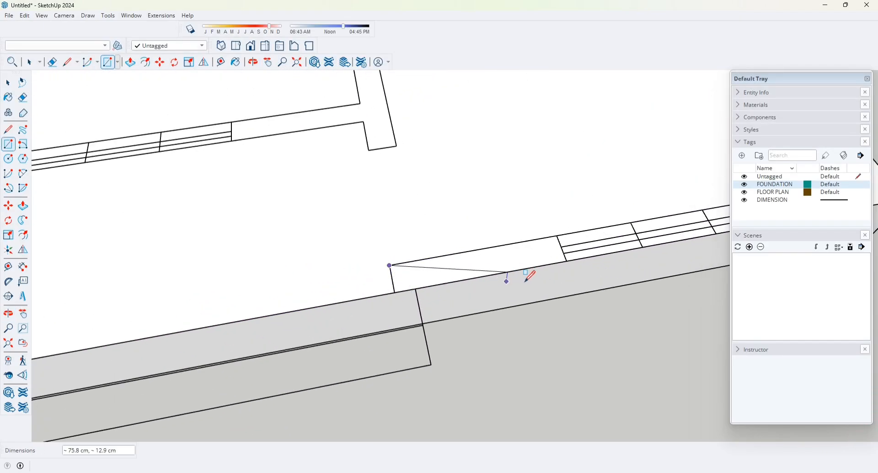
pyautogui.click(567, 262)
# Draw a rectangle over the front wall segment between that window's far end and the outer house corner.
pyautogui.press('p')
pyautogui.scroll(-6, 554, 329)
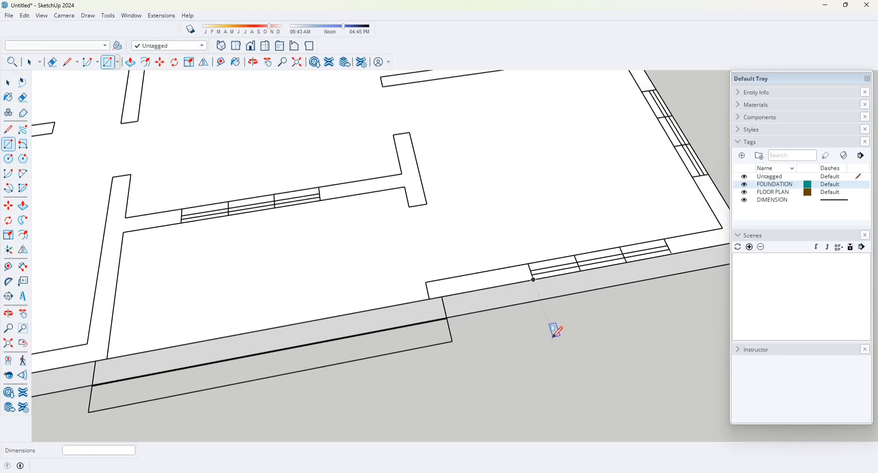
pyautogui.scroll(3, 457, 320)
pyautogui.press('r')
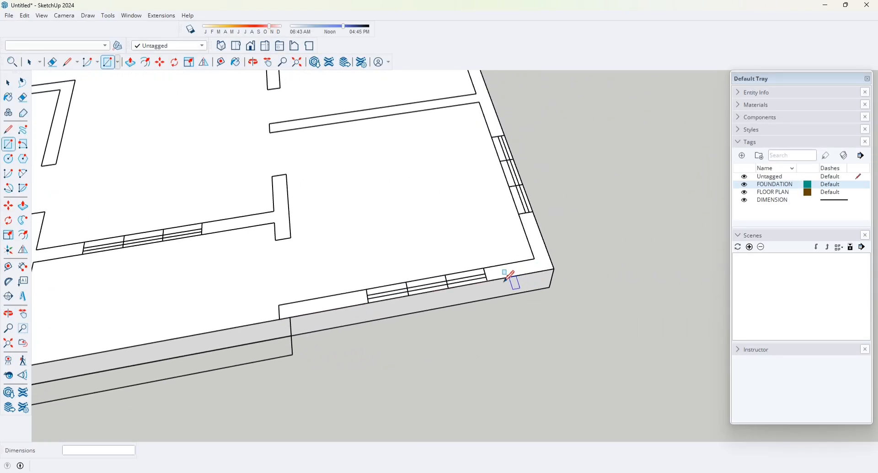
pyautogui.scroll(3, 503, 274)
pyautogui.click(460, 257)
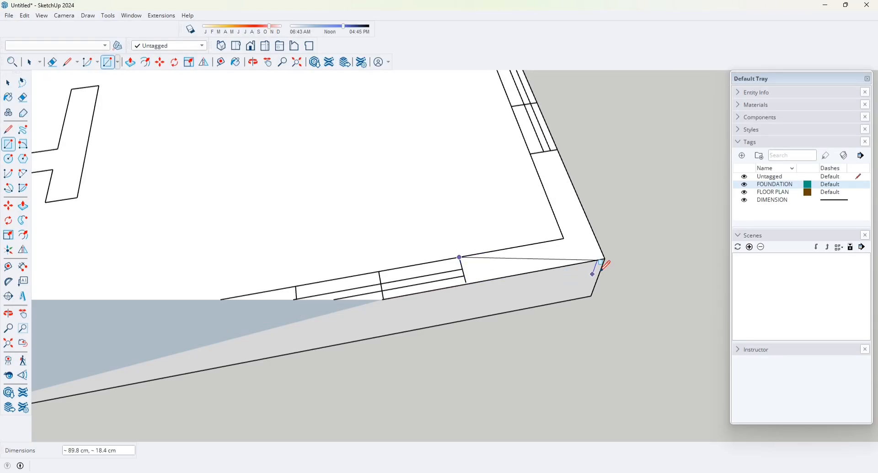
pyautogui.click(604, 258)
# Extrude the wall segment between the front steps and the window upward by 300 cm with Push/Pull.
pyautogui.scroll(-5, 397, 306)
pyautogui.moveTo(385, 308); pyautogui.dragTo(641, 279, button='middle')
pyautogui.press('p')
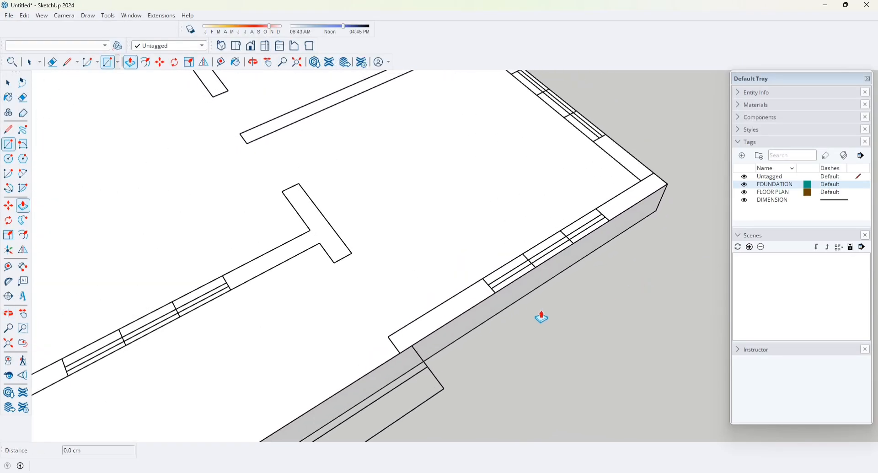
pyautogui.click(456, 311)
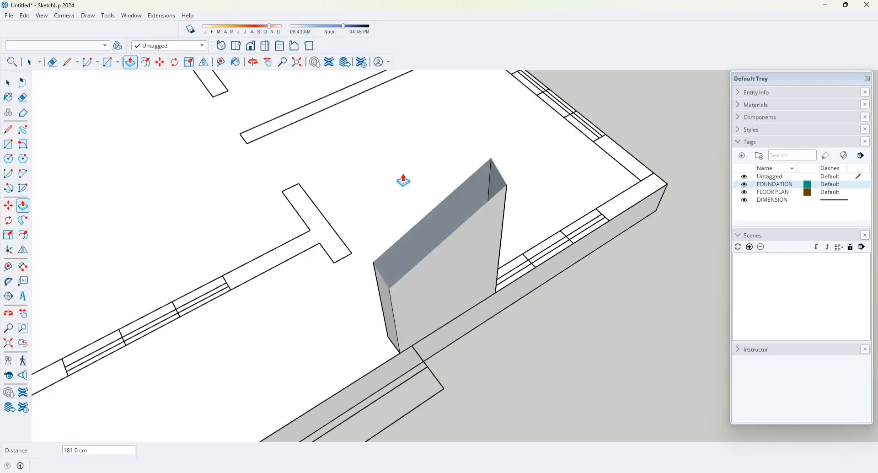
pyautogui.click(429, 274)
pyautogui.moveTo(429, 275); pyautogui.dragTo(435, 165, button='middle')
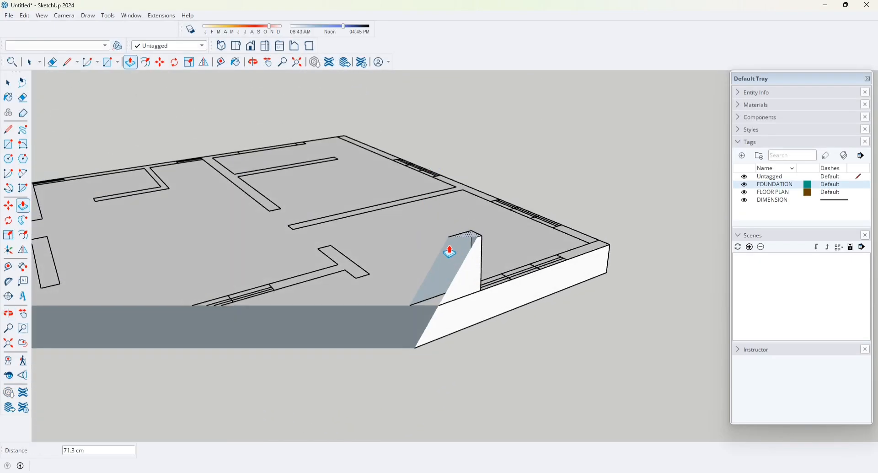
pyautogui.moveTo(451, 249); pyautogui.dragTo(387, 426, button='middle')
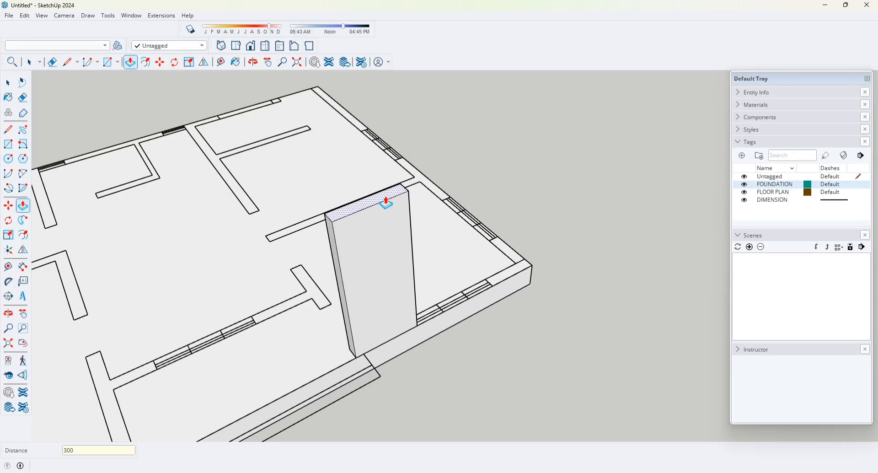
pyautogui.press('Return')
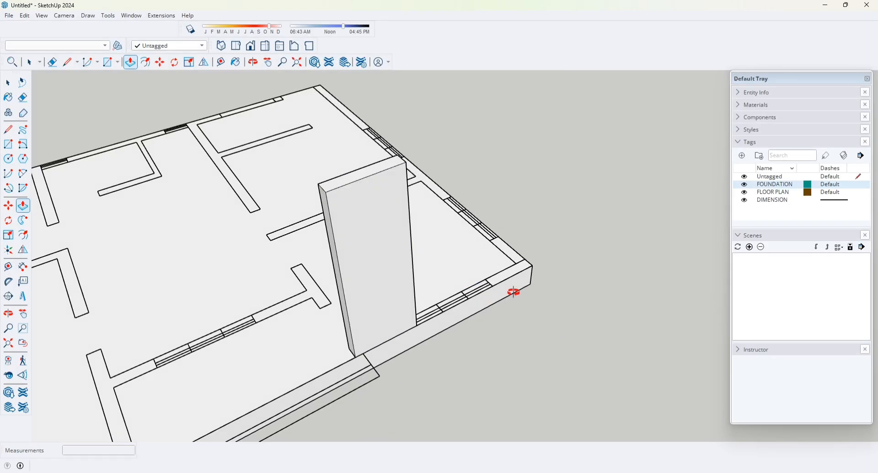
# Extrude the front wall segment at the outer house corner upward by 300 cm with Push/Pull.
pyautogui.moveTo(513, 292); pyautogui.dragTo(496, 337, button='middle')
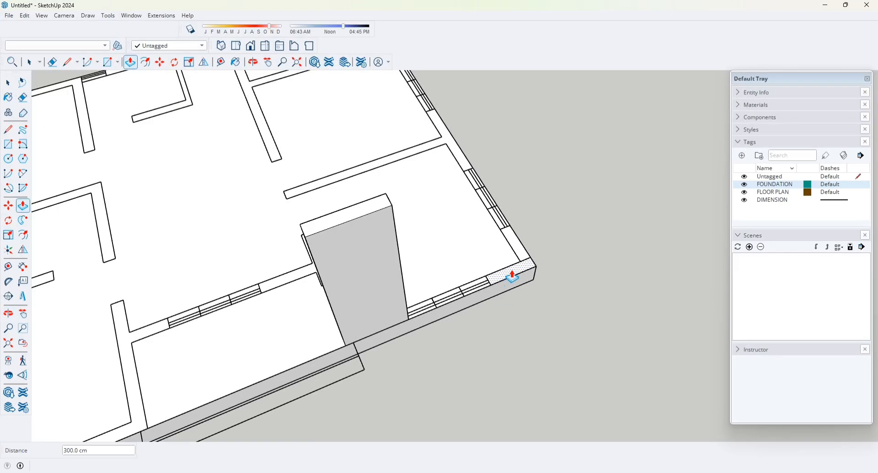
pyautogui.doubleClick(512, 277)
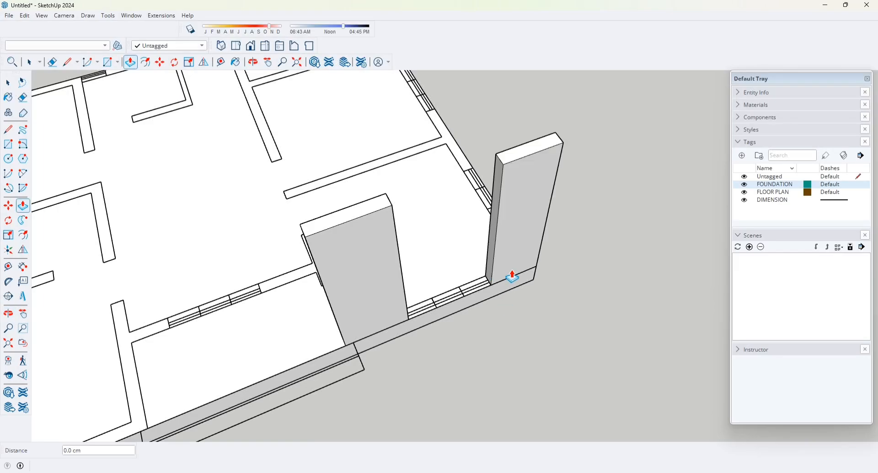
pyautogui.moveTo(551, 290); pyautogui.dragTo(533, 270, button='middle')
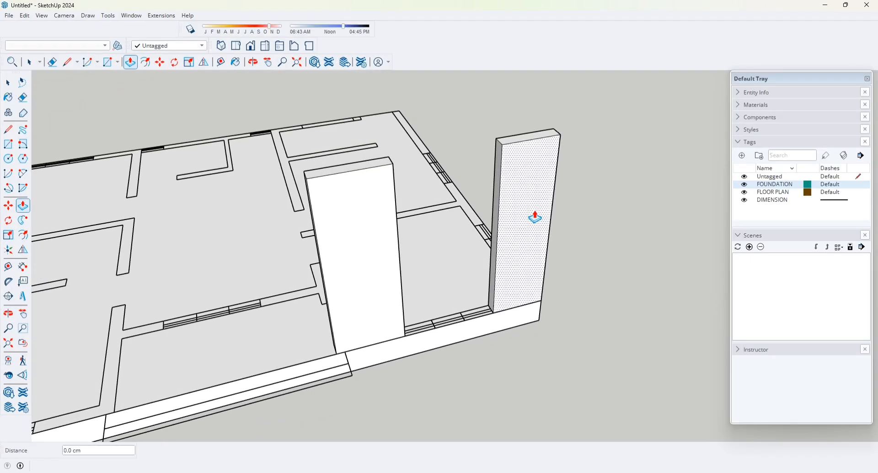
# Make each of the two extruded front wall segments, beside the steps and at the house corner, a separate group.
pyautogui.press('space')
pyautogui.tripleClick(331, 200)
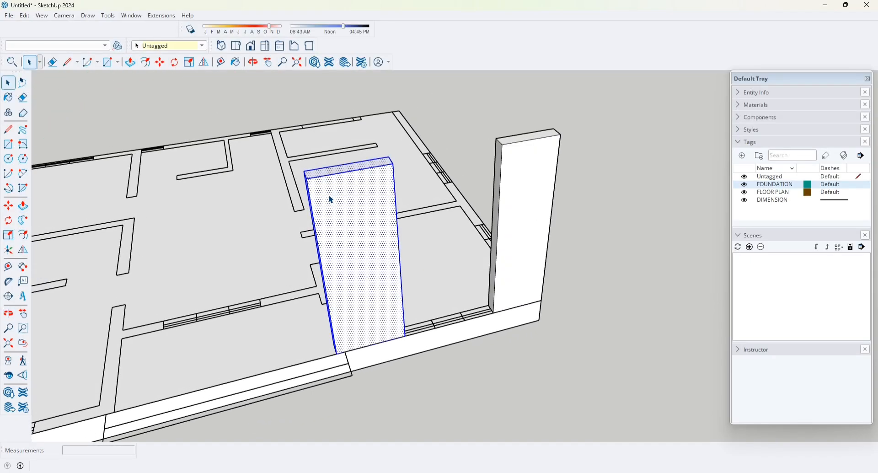
pyautogui.rightClick(331, 200)
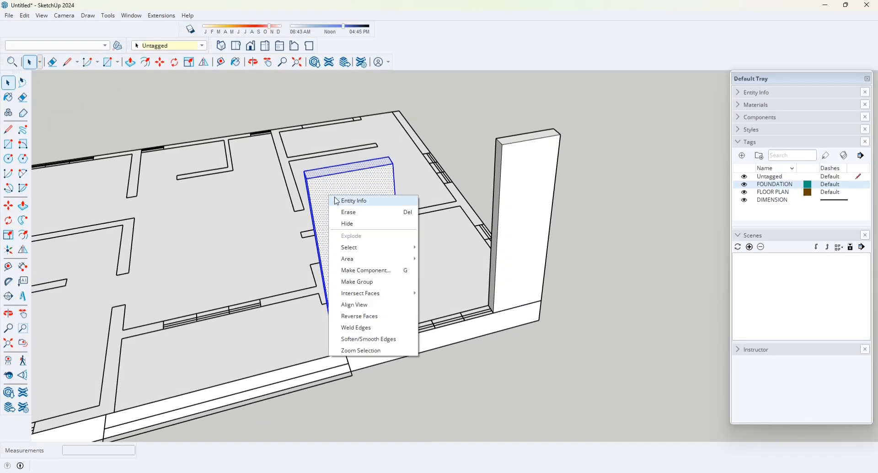
pyautogui.click(362, 282)
pyautogui.tripleClick(529, 172)
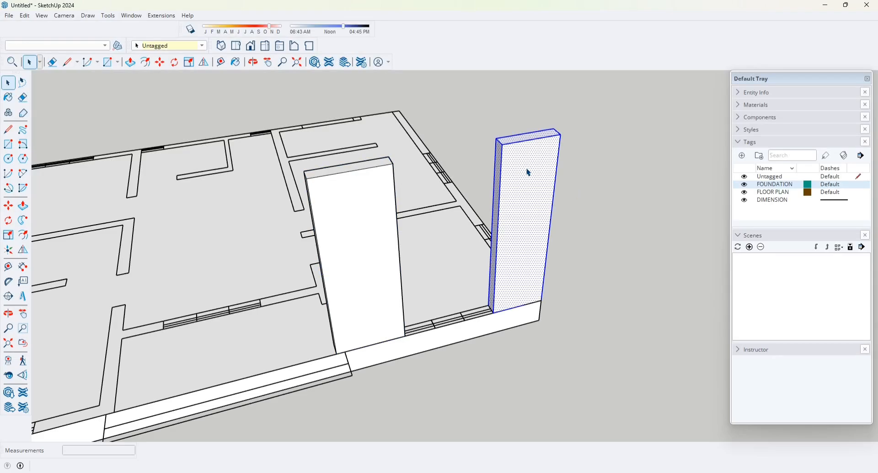
pyautogui.rightClick(529, 172)
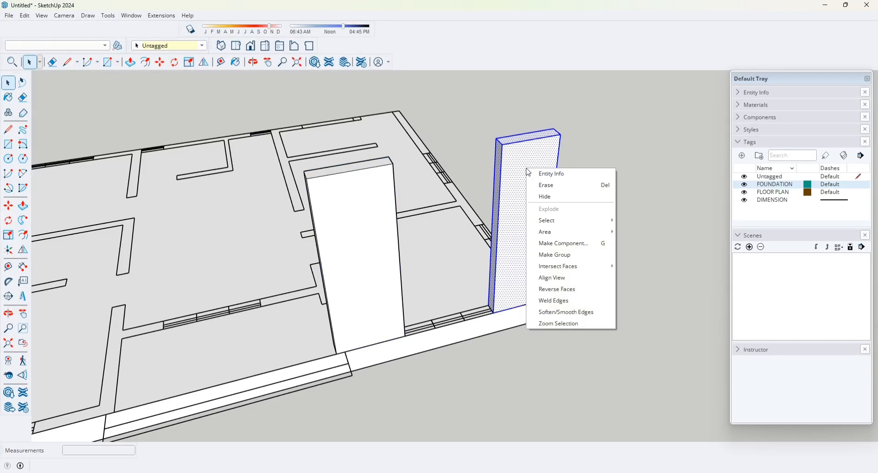
pyautogui.click(567, 257)
pyautogui.click(614, 311)
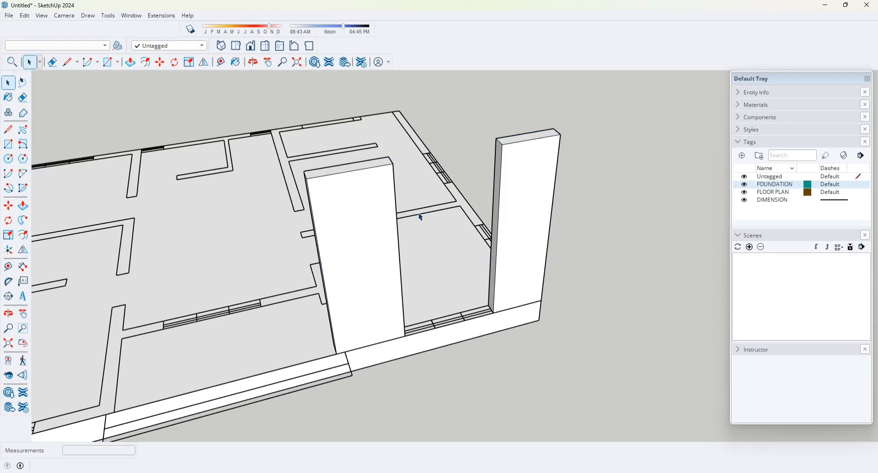
# Add a new tag named WALL 1.
pyautogui.click(743, 158)
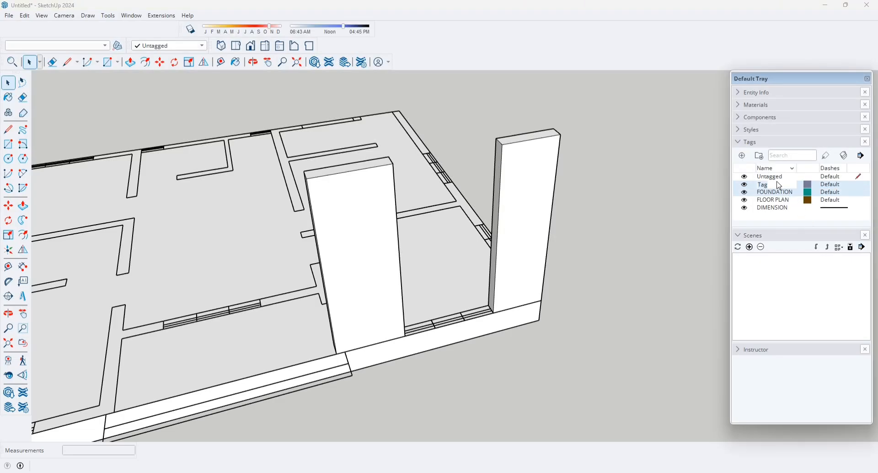
pyautogui.moveTo(774, 187); pyautogui.dragTo(744, 187)
pyautogui.click(773, 218)
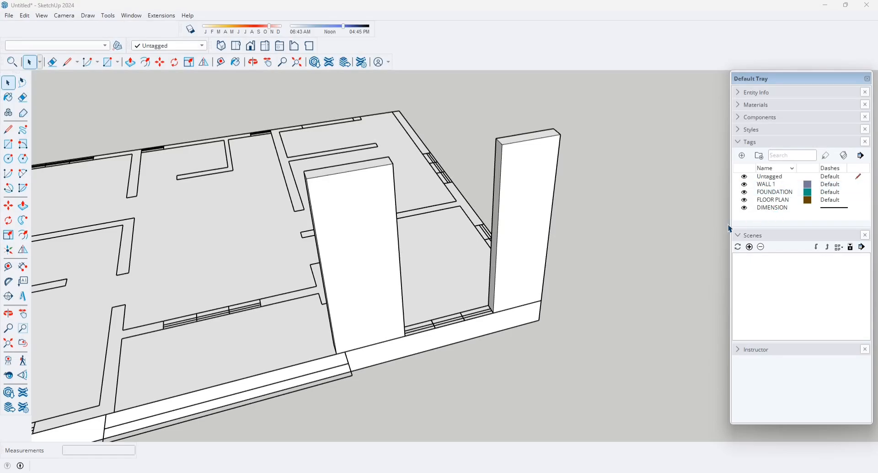
# Assign both front wall groups to the WALL 1 tag and toggle the tag's visibility to check the assignment.
pyautogui.click(524, 182)
pyautogui.keyDown('ctrl'); pyautogui.click(367, 209); pyautogui.keyUp('ctrl')
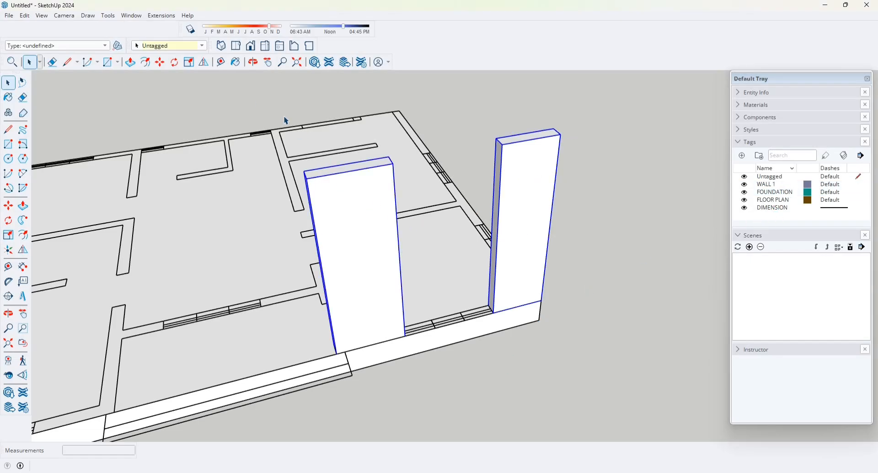
pyautogui.click(204, 45)
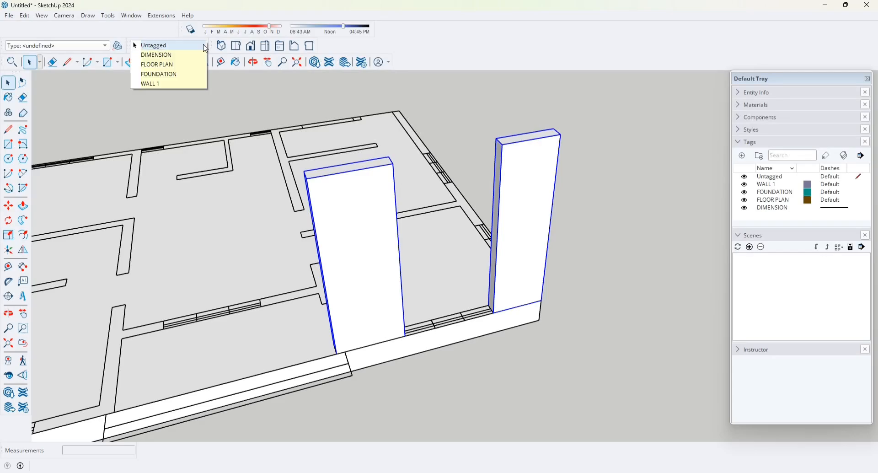
pyautogui.click(169, 85)
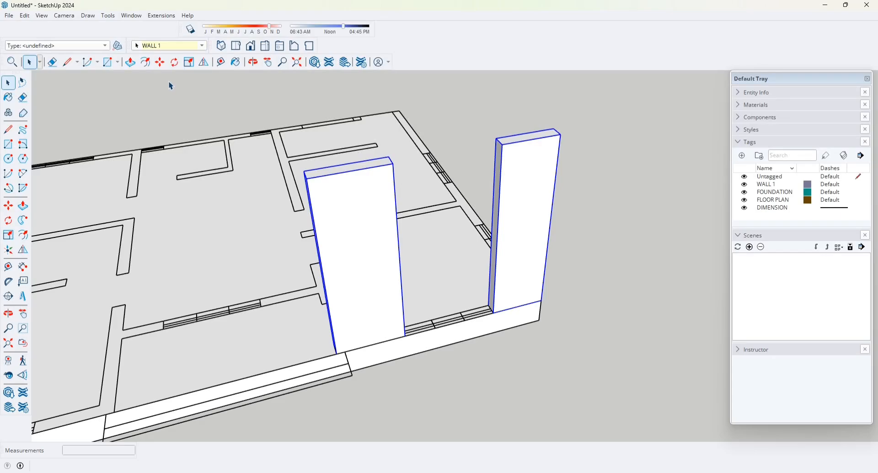
pyautogui.click(647, 291)
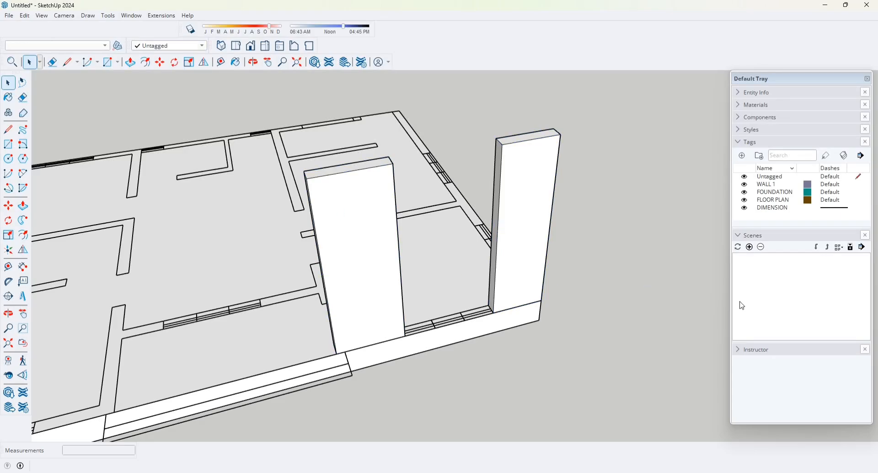
pyautogui.click(745, 185)
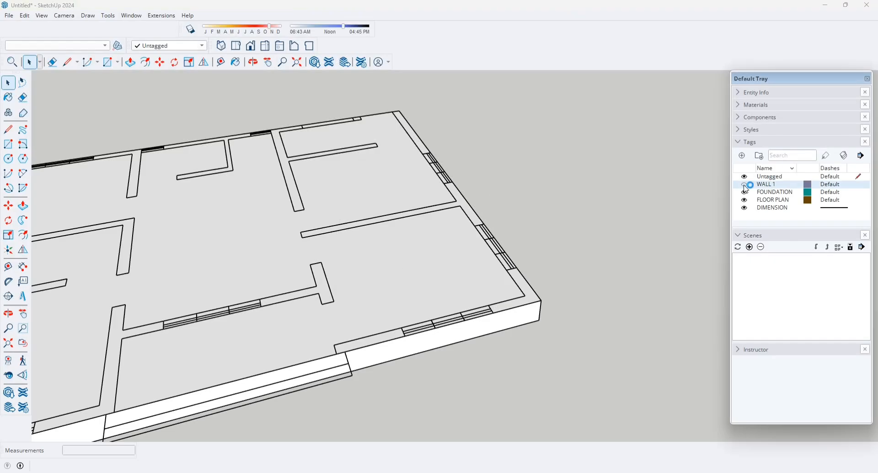
pyautogui.click(745, 185)
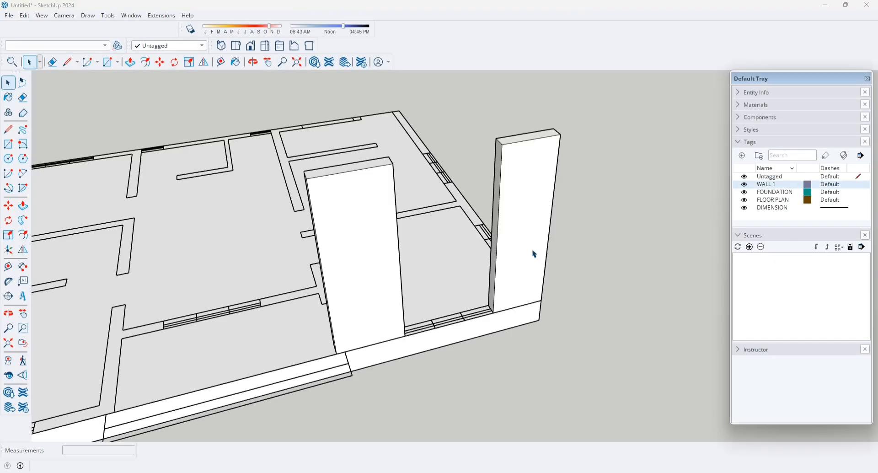
# Examine the raised wall segments and the open window gaps around the house from all sides.
pyautogui.moveTo(471, 336); pyautogui.dragTo(577, 291, button='middle')
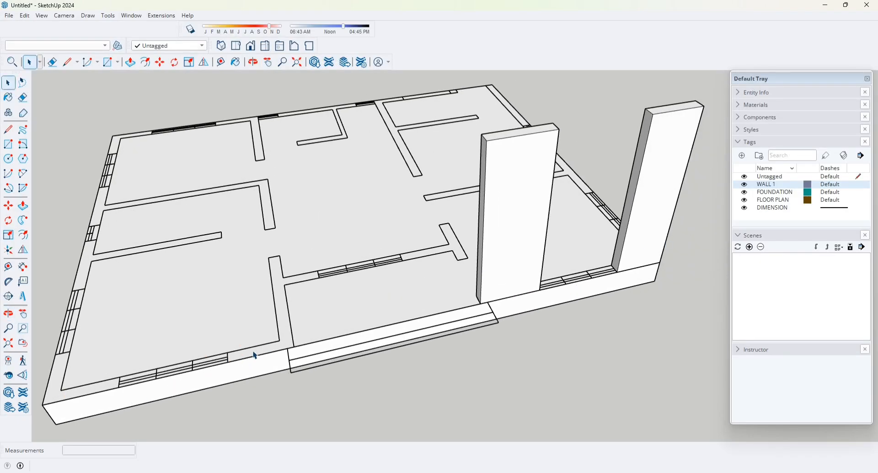
pyautogui.moveTo(250, 359); pyautogui.dragTo(288, 284, button='middle')
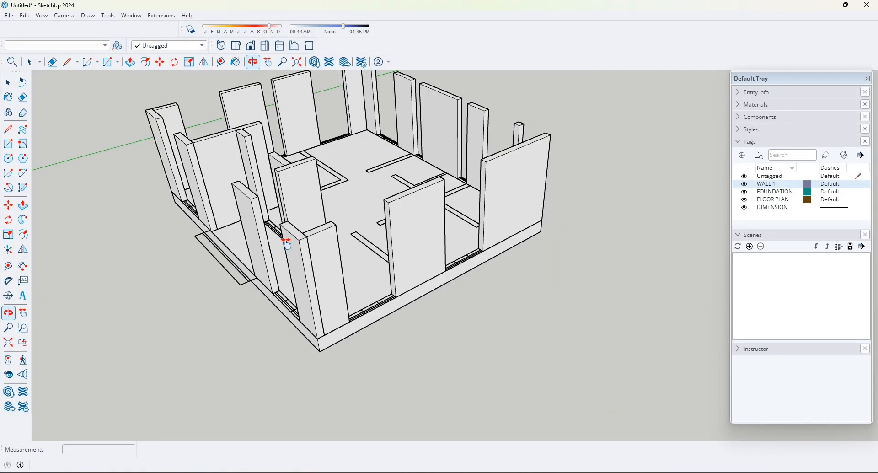
pyautogui.moveTo(287, 240); pyautogui.dragTo(316, 304, button='middle')
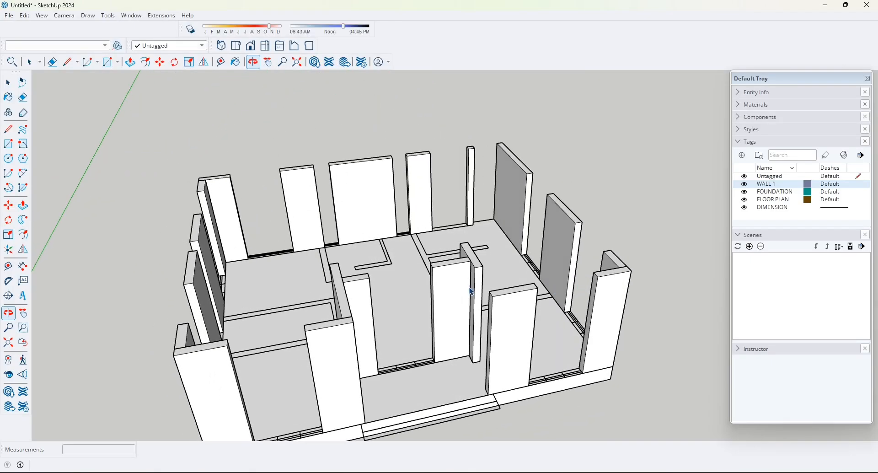
pyautogui.moveTo(193, 277); pyautogui.dragTo(539, 192, button='middle')
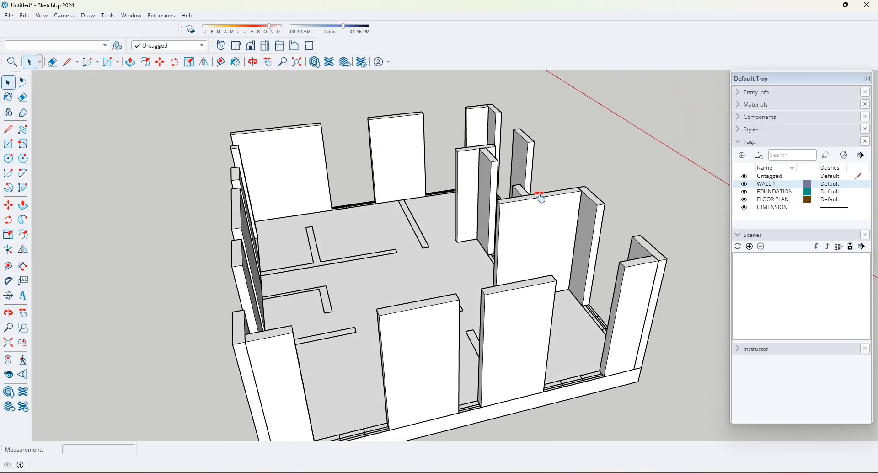
pyautogui.scroll(6, 490, 231)
pyautogui.moveTo(386, 323); pyautogui.dragTo(401, 372, button='middle')
pyautogui.scroll(-2, 412, 367)
pyautogui.moveTo(441, 352)
pyautogui.mouseDown(button='middle')
pyautogui.moveTo(313, 372)
pyautogui.moveTo(435, 338)
pyautogui.mouseUp(button='middle')
pyautogui.moveTo(366, 337); pyautogui.dragTo(375, 283)
pyautogui.keyDown('shift'); pyautogui.moveTo(582, 251); pyautogui.dragTo(518, 279, button='middle'); pyautogui.keyUp('shift')
pyautogui.moveTo(518, 279); pyautogui.dragTo(414, 256, button='middle')
pyautogui.keyDown('shift'); pyautogui.moveTo(583, 250); pyautogui.dragTo(412, 242, button='middle'); pyautogui.keyUp('shift')
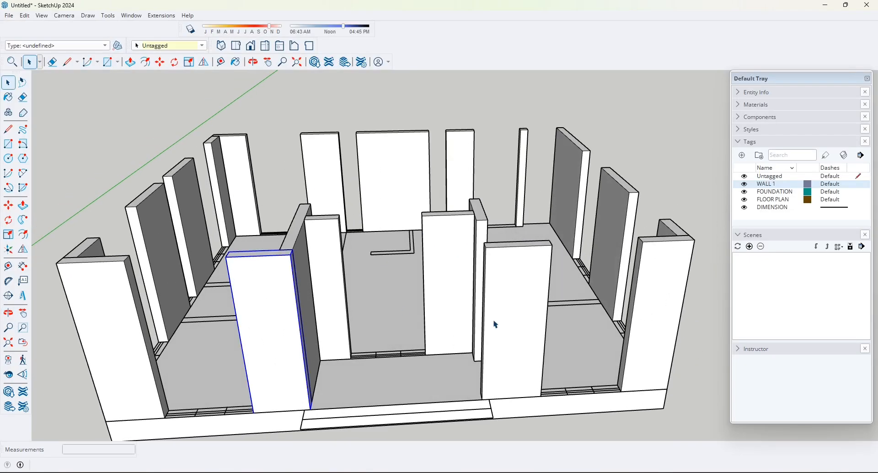
pyautogui.moveTo(671, 280); pyautogui.dragTo(515, 300, button='middle')
pyautogui.moveTo(679, 296); pyautogui.dragTo(411, 218, button='middle')
pyautogui.moveTo(315, 155); pyautogui.dragTo(401, 332, button='middle')
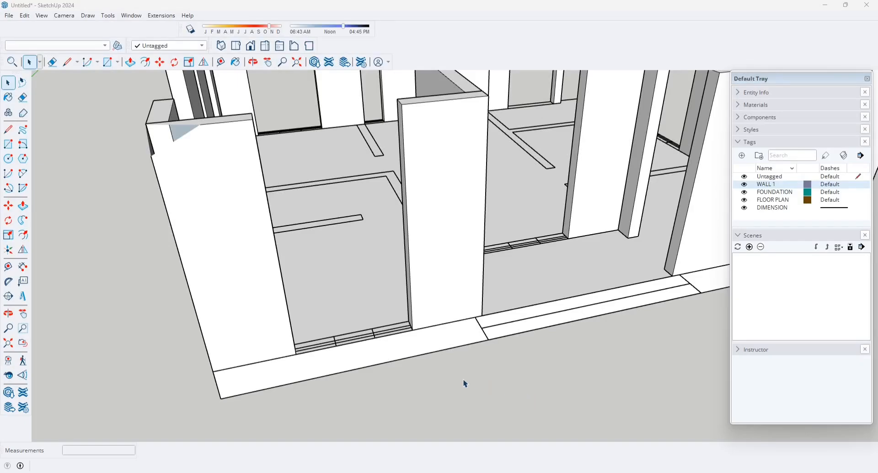
# Draw a 150 by 20 cm rectangle over the front window opening between the left corner wall and the wall segment beside the steps.
pyautogui.moveTo(465, 383); pyautogui.dragTo(301, 339, button='middle')
pyautogui.scroll(3, 351, 375)
pyautogui.scroll(-5, 352, 376)
pyautogui.scroll(5, 336, 352)
pyautogui.scroll(-5, 336, 352)
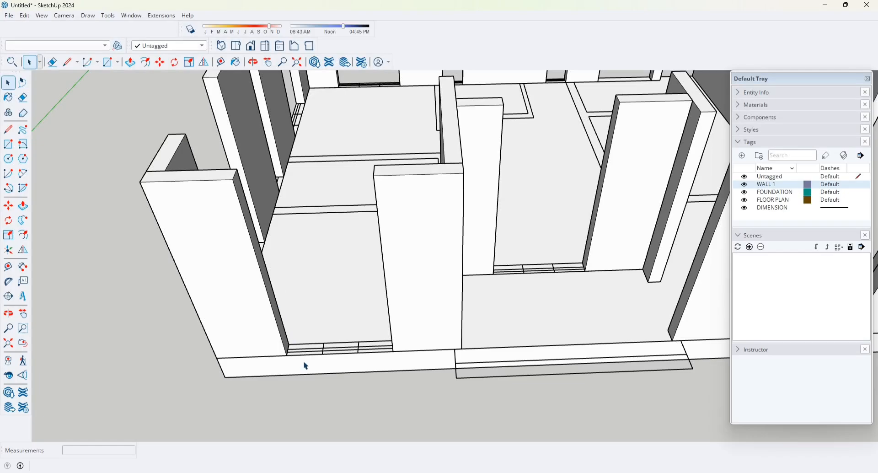
pyautogui.scroll(5, 304, 362)
pyautogui.moveTo(304, 360); pyautogui.dragTo(282, 346, button='middle')
pyautogui.press('r')
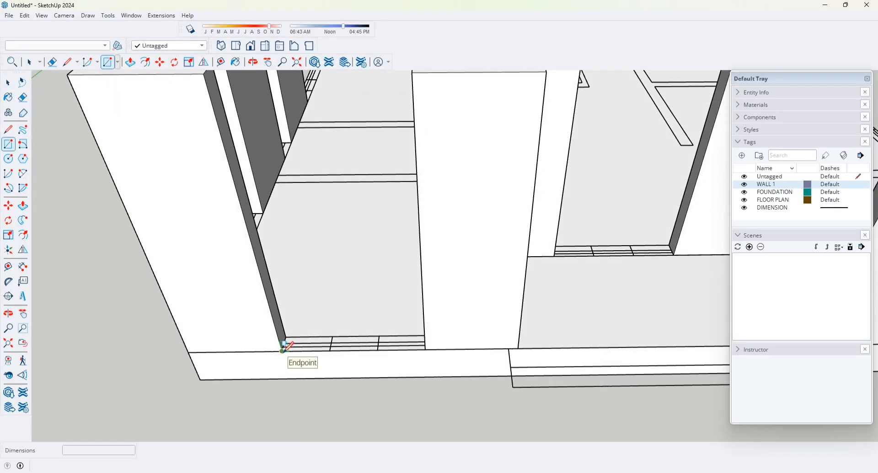
pyautogui.click(283, 349)
pyautogui.moveTo(349, 333); pyautogui.dragTo(454, 342, button='middle')
pyautogui.scroll(2, 400, 335)
pyautogui.scroll(-1, 395, 347)
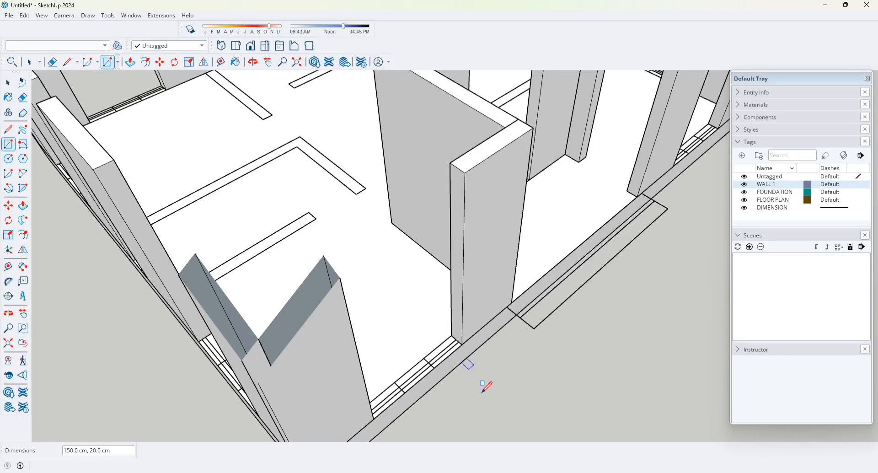
pyautogui.scroll(-3, 486, 387)
pyautogui.moveTo(349, 355); pyautogui.dragTo(372, 363, button='middle')
# Extrude the rectangle in the front window opening upward by 60 cm with Push/Pull as a low wall under the window.
pyautogui.press('space')
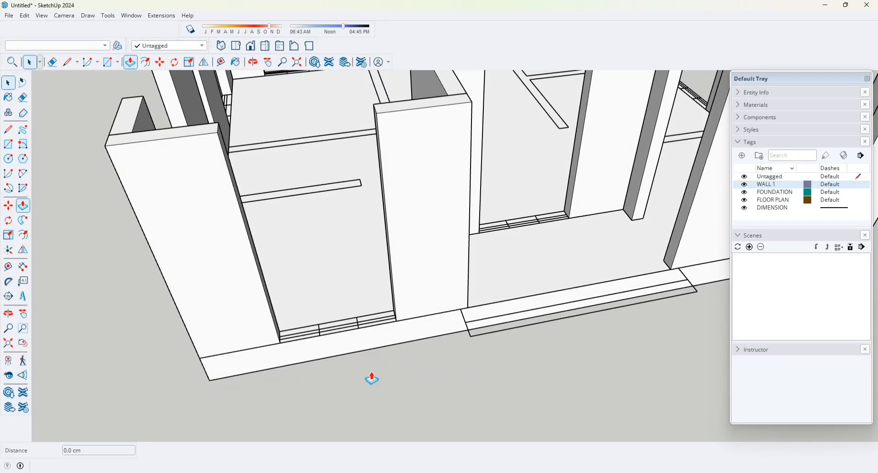
pyautogui.click(347, 325)
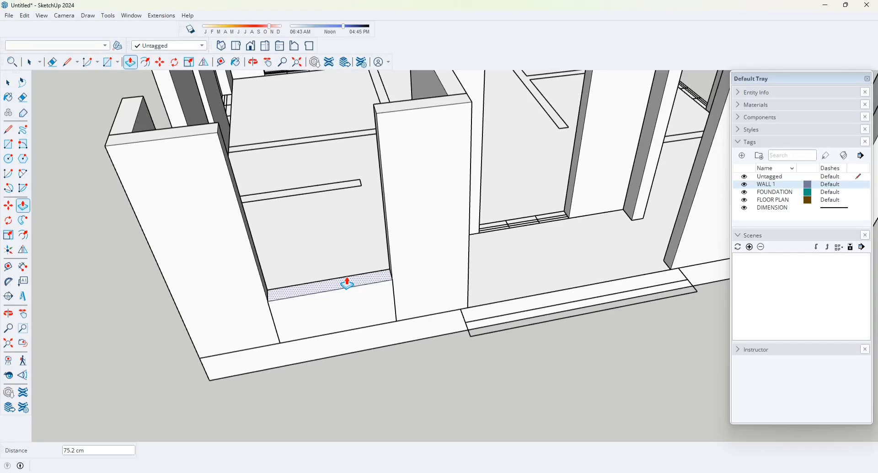
pyautogui.press('Return')
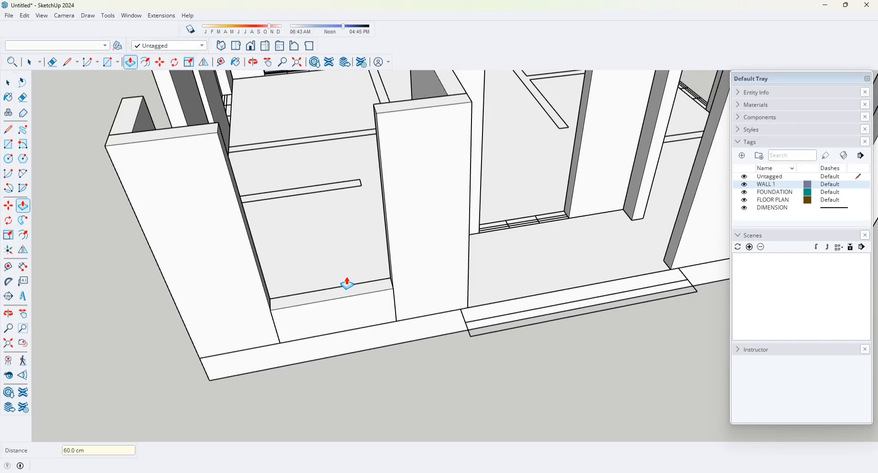
pyautogui.moveTo(347, 284); pyautogui.dragTo(215, 361, button='middle')
pyautogui.moveTo(577, 250); pyautogui.dragTo(578, 273, button='middle')
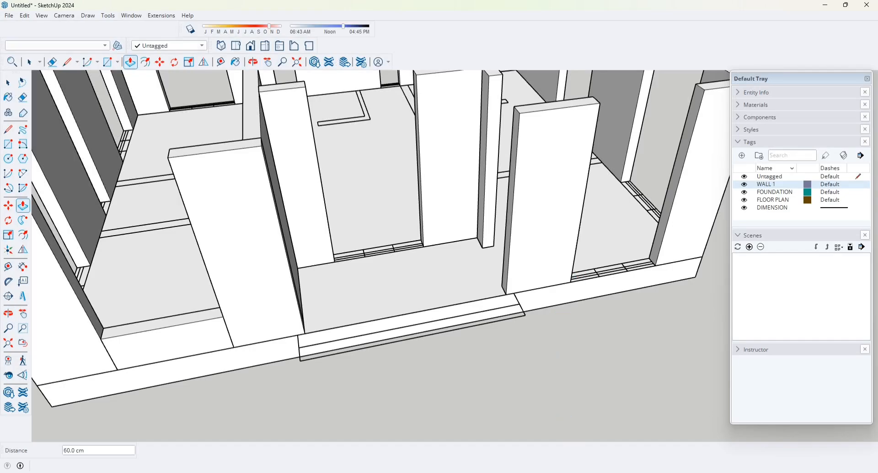